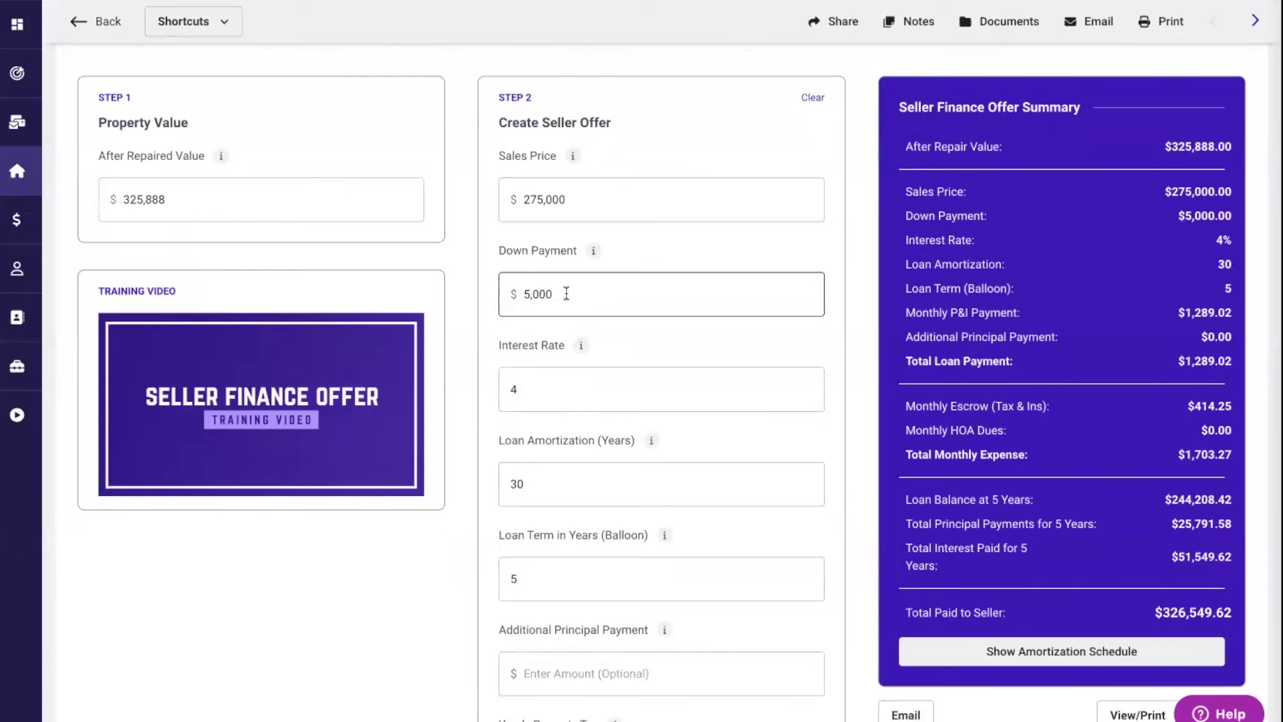
Step: Examine the seller finance offer inputs, from interest rate, amortization and balloon term through property tax and insurance, against the offer summary
{"action": "left_click", "coordinate": [527, 389]}
{"action": "scroll", "coordinate": [527, 390], "scroll_direction": "down", "scroll_amount": 2}
{"action": "scroll", "coordinate": [527, 389], "scroll_direction": "down", "scroll_amount": 1}
{"action": "left_click", "coordinate": [526, 387]}
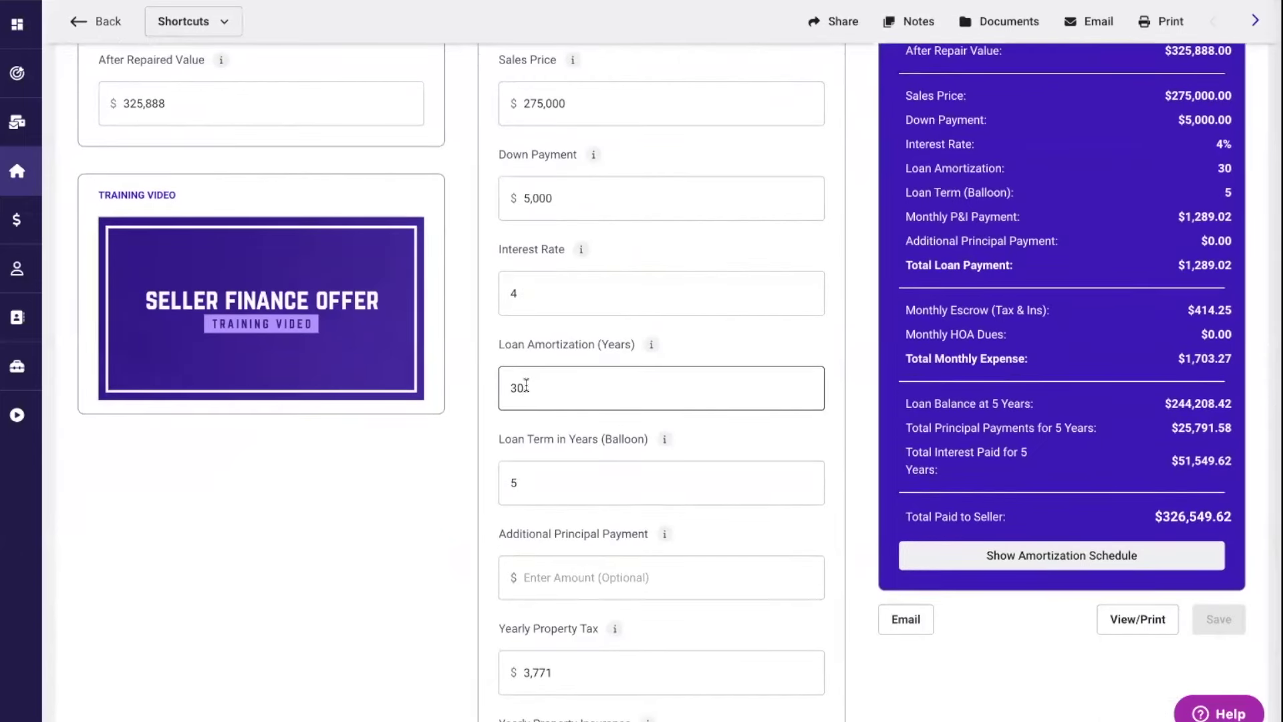
{"action": "left_click", "coordinate": [487, 436]}
{"action": "scroll", "coordinate": [487, 438], "scroll_direction": "down", "scroll_amount": 1}
{"action": "scroll", "coordinate": [487, 438], "scroll_direction": "down", "scroll_amount": 1}
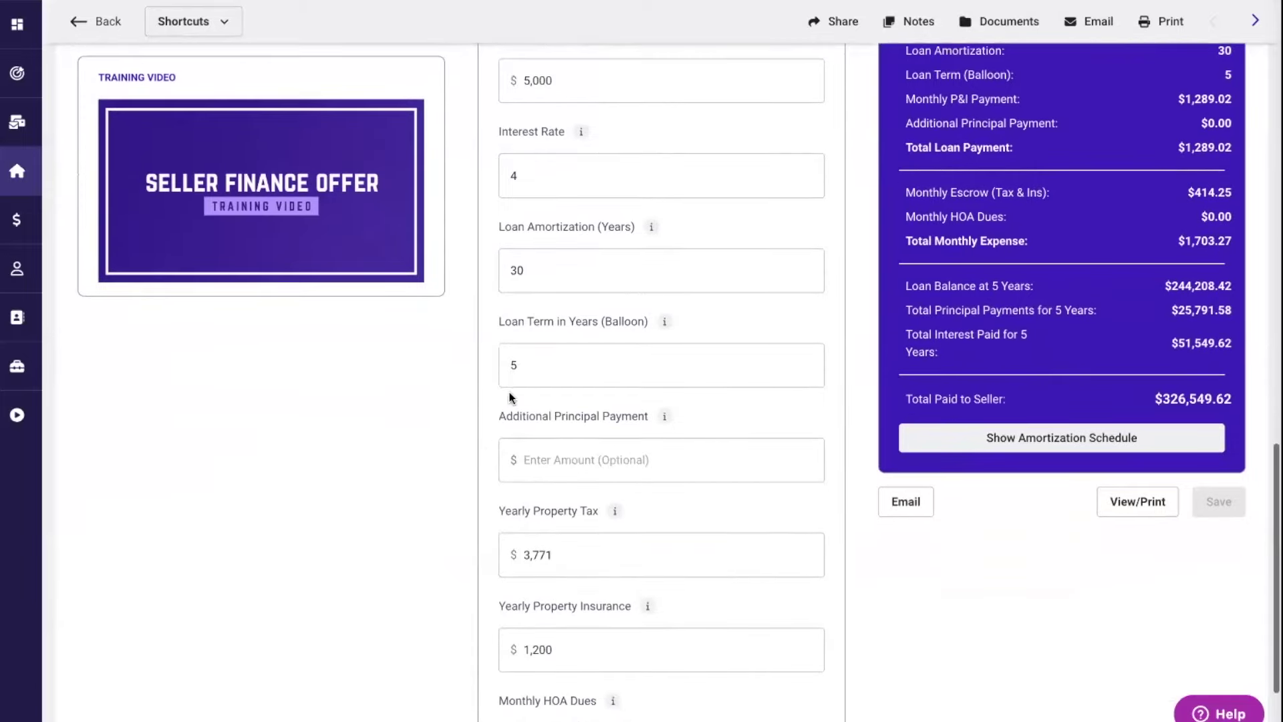
{"action": "left_click", "coordinate": [522, 366]}
{"action": "scroll", "coordinate": [521, 368], "scroll_direction": "down", "scroll_amount": 2}
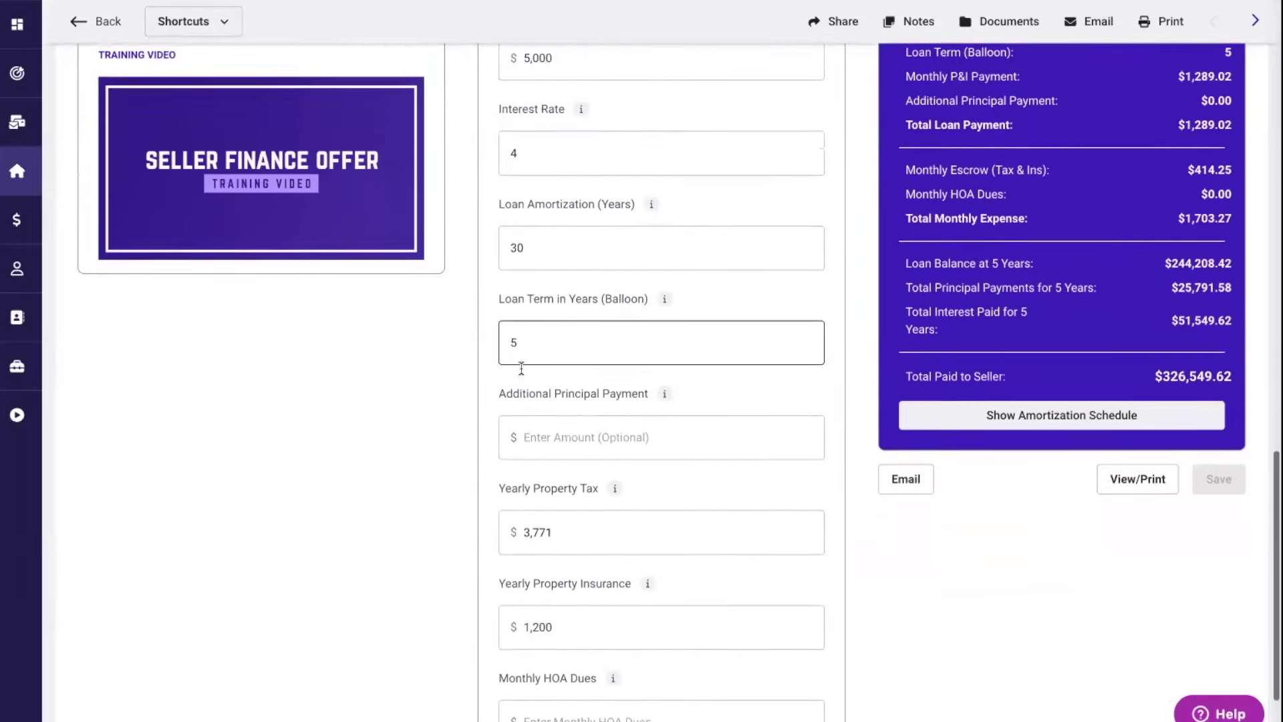
{"action": "left_click", "coordinate": [528, 414]}
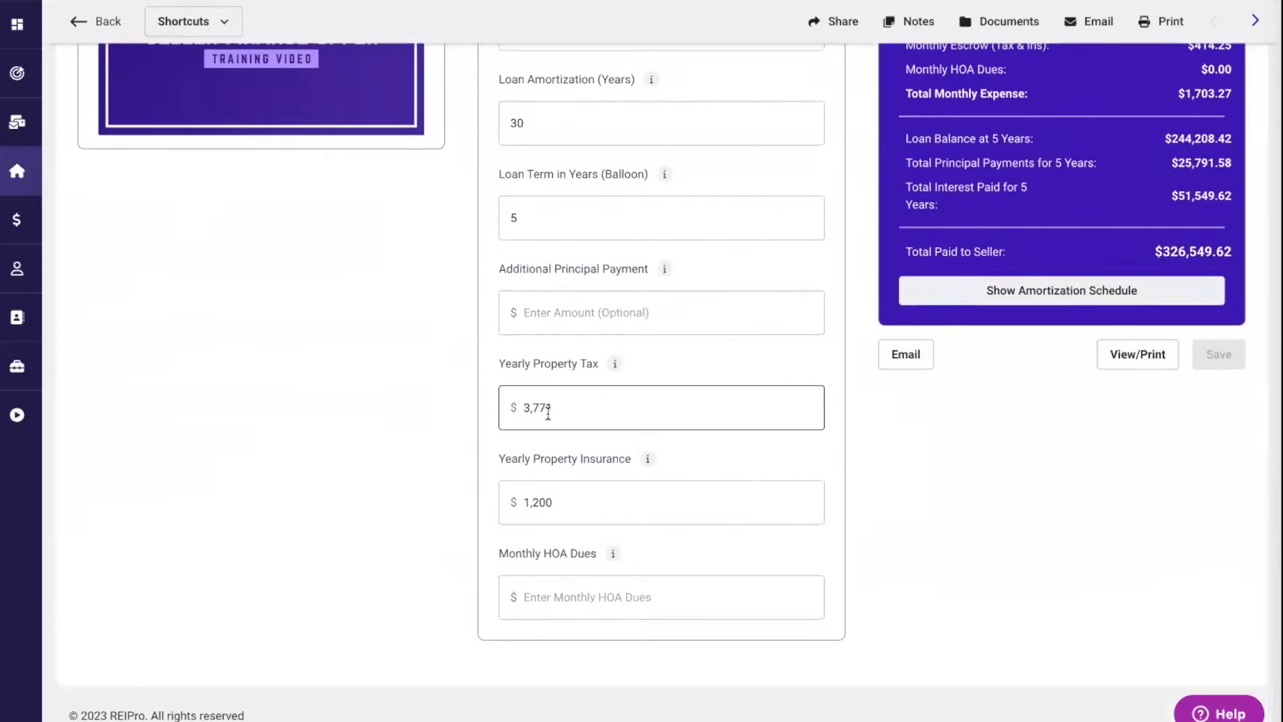
{"action": "left_click", "coordinate": [546, 502]}
{"action": "left_click", "coordinate": [836, 402]}
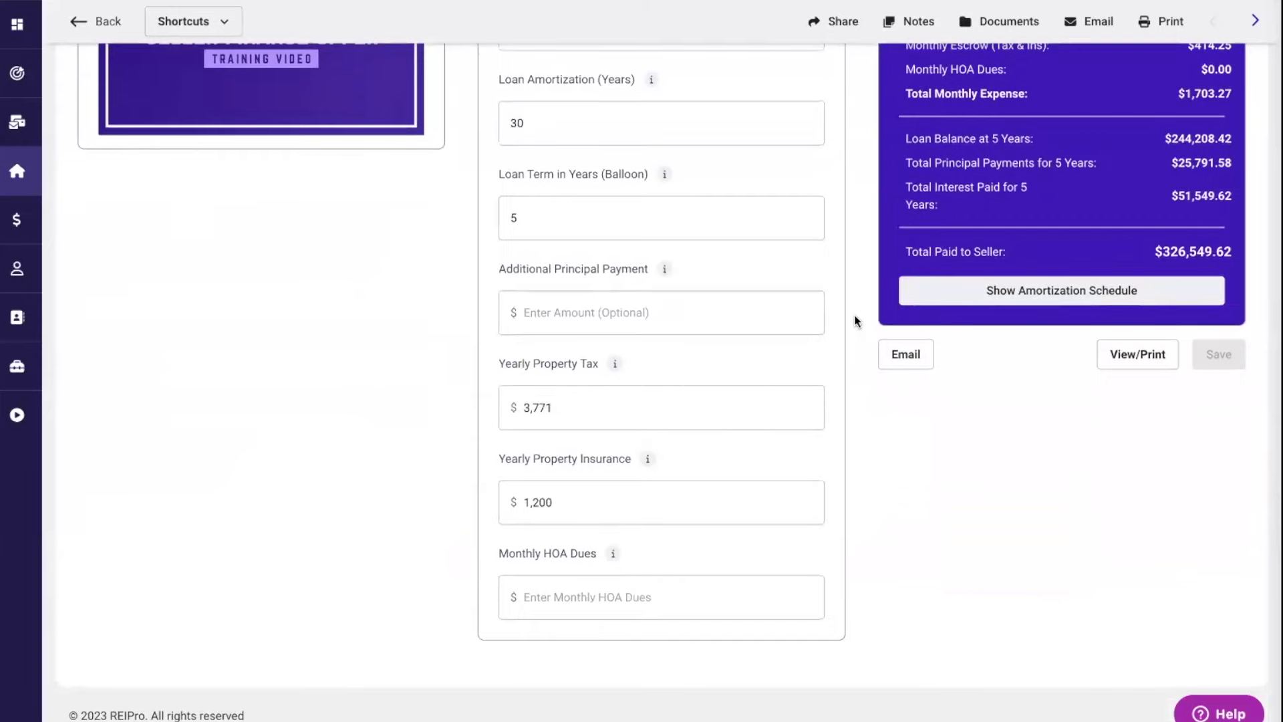
{"action": "scroll", "coordinate": [854, 315], "scroll_direction": "up", "scroll_amount": 4}
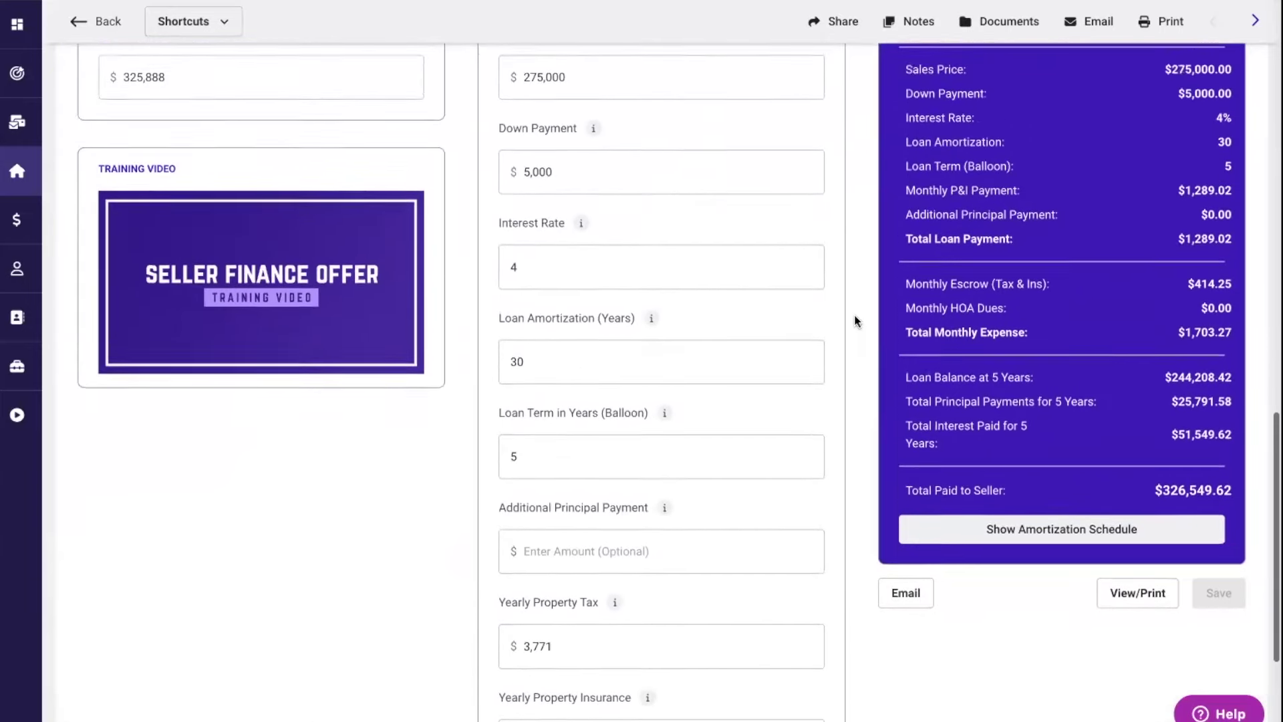
{"action": "scroll", "coordinate": [854, 315], "scroll_direction": "up", "scroll_amount": 2}
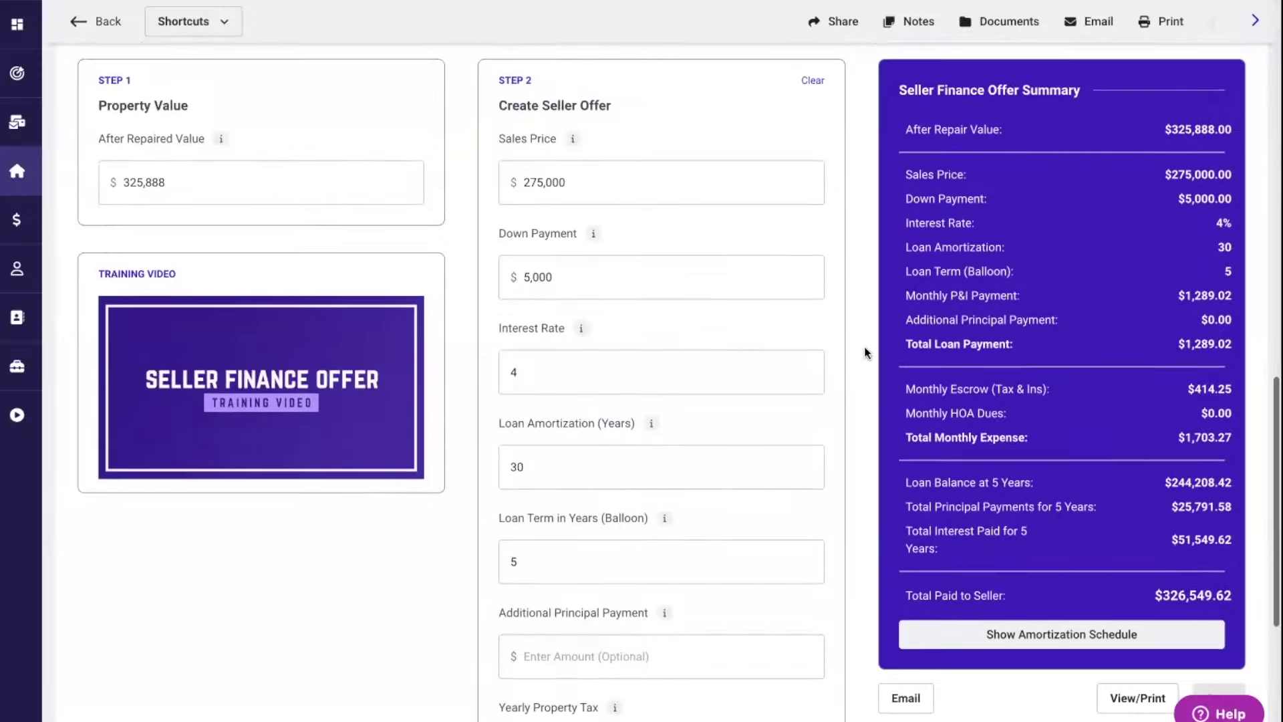
Step: Show the loan's amortization schedule, inspect the ending balance of payment 60, and close the schedule
{"action": "scroll", "coordinate": [868, 349], "scroll_direction": "down", "scroll_amount": 3}
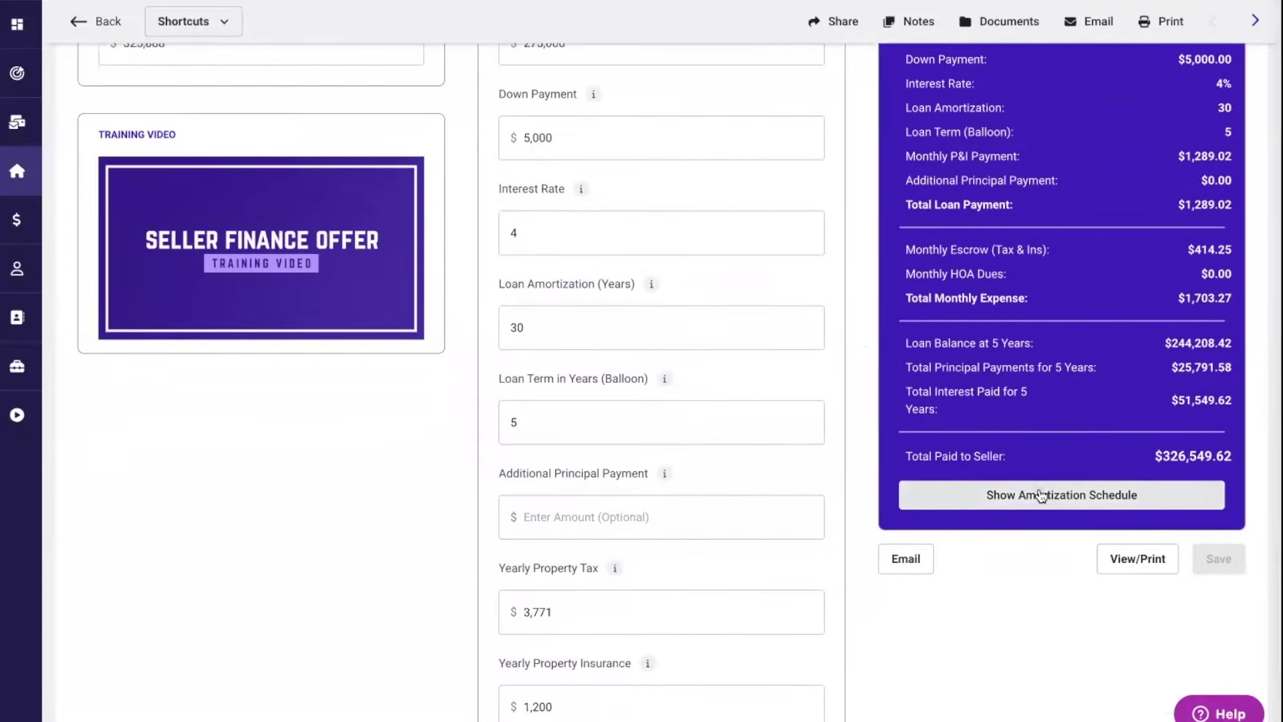
{"action": "left_click", "coordinate": [1040, 493]}
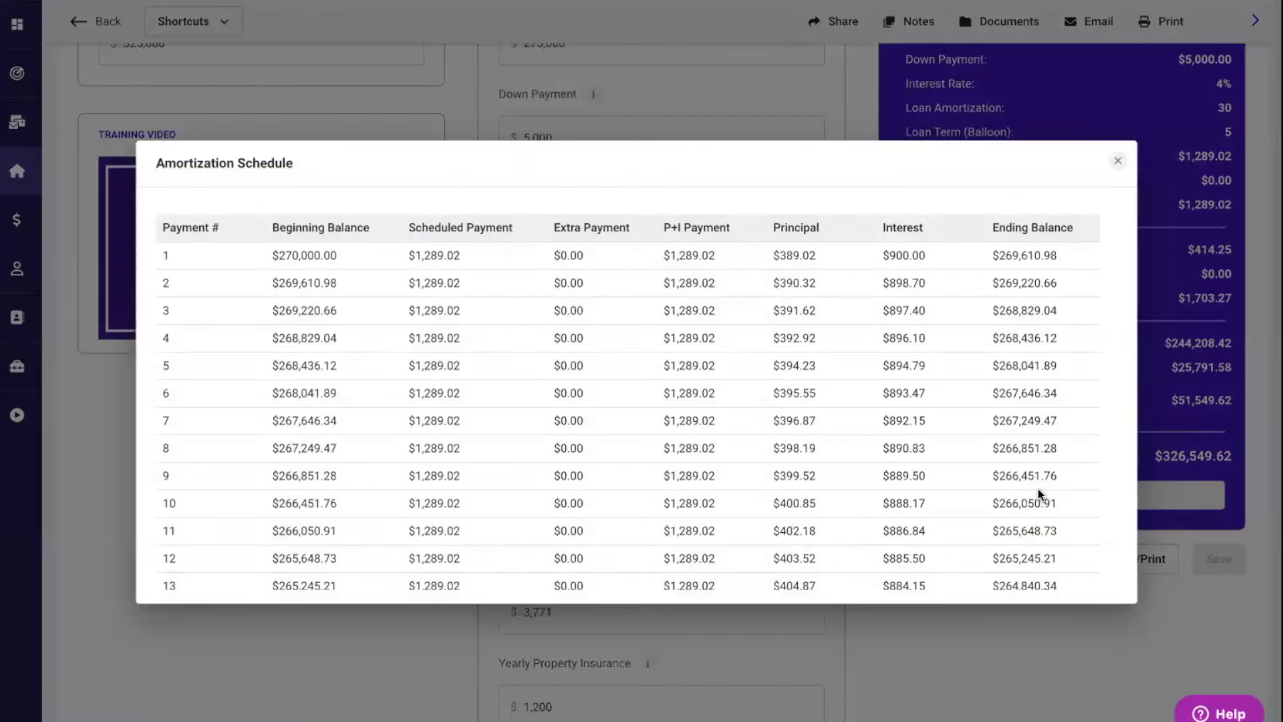
{"action": "scroll", "coordinate": [1037, 492], "scroll_direction": "down", "scroll_amount": 4}
{"action": "scroll", "coordinate": [1038, 489], "scroll_direction": "down", "scroll_amount": 15}
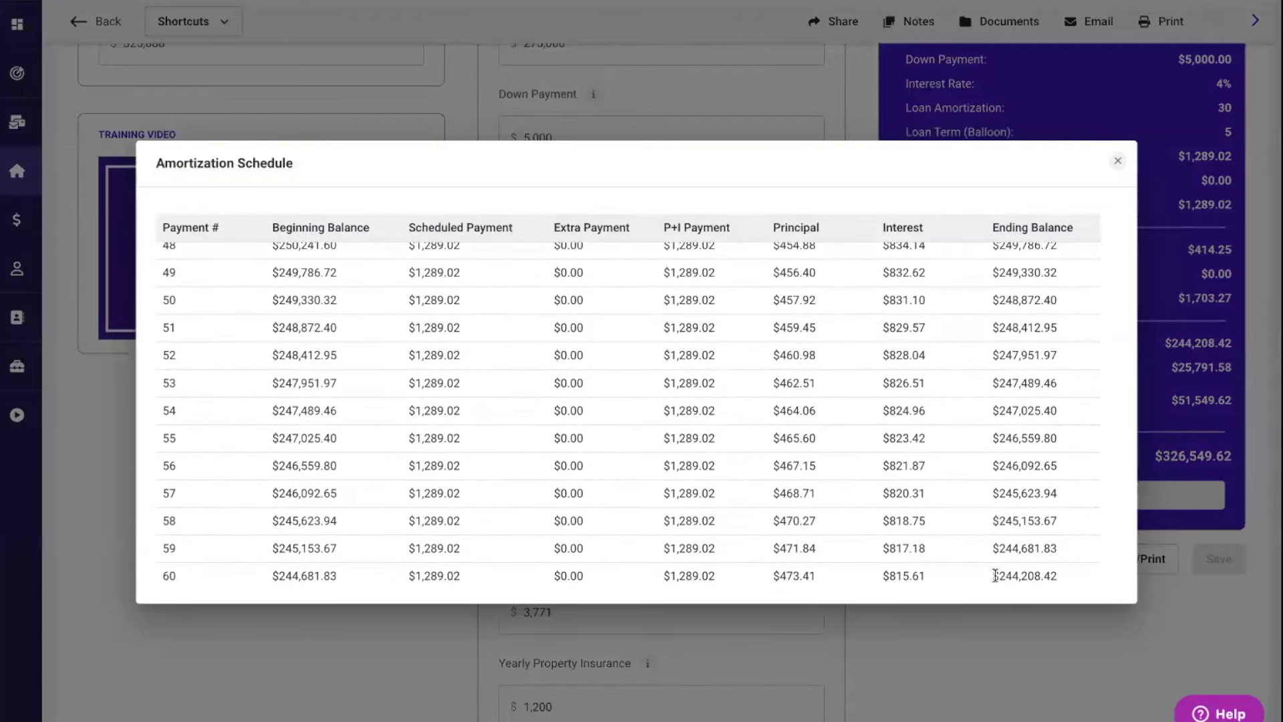
{"action": "left_click_drag", "start_coordinate": [993, 576], "coordinate": [1070, 581]}
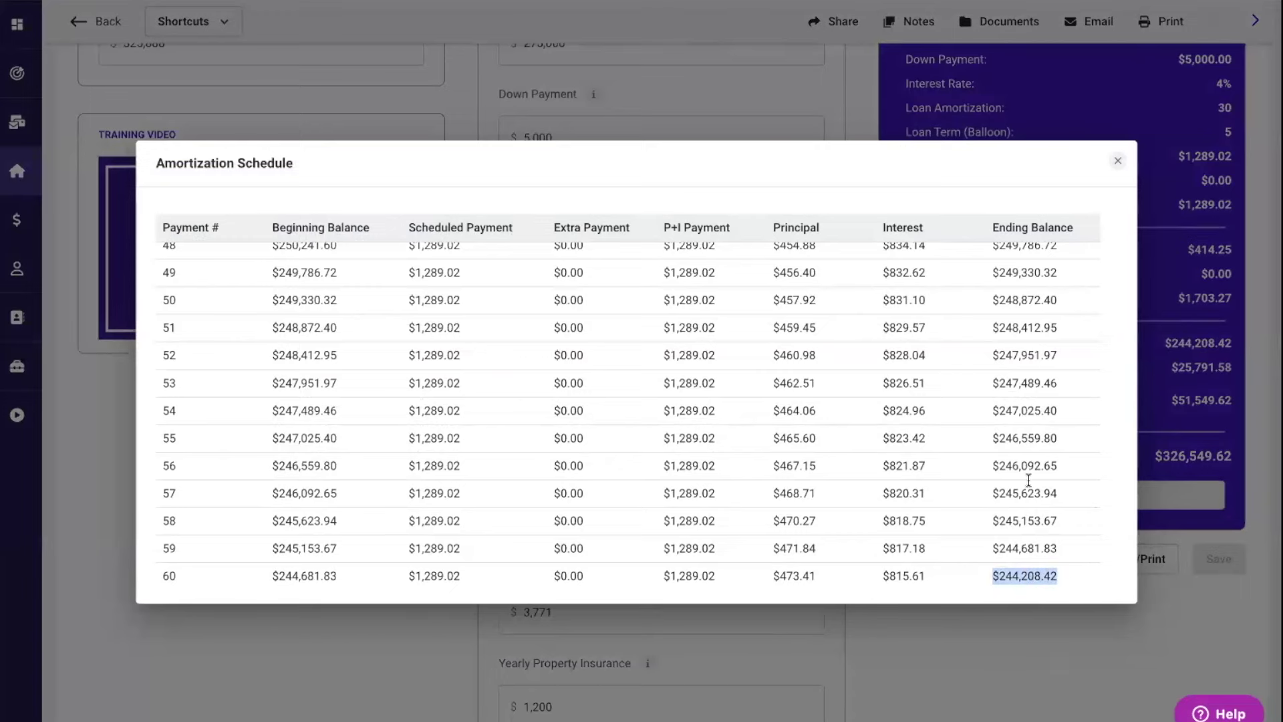
{"action": "scroll", "coordinate": [1029, 468], "scroll_direction": "up", "scroll_amount": 10}
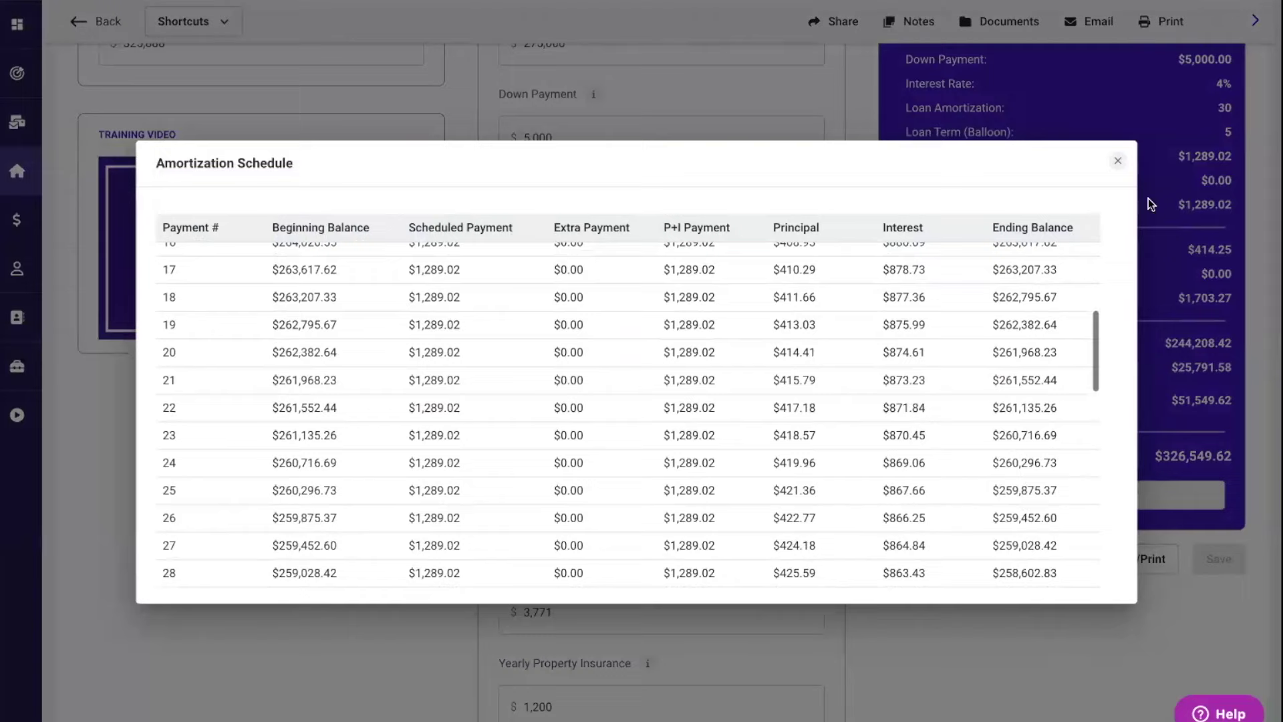
{"action": "left_click", "coordinate": [1117, 161]}
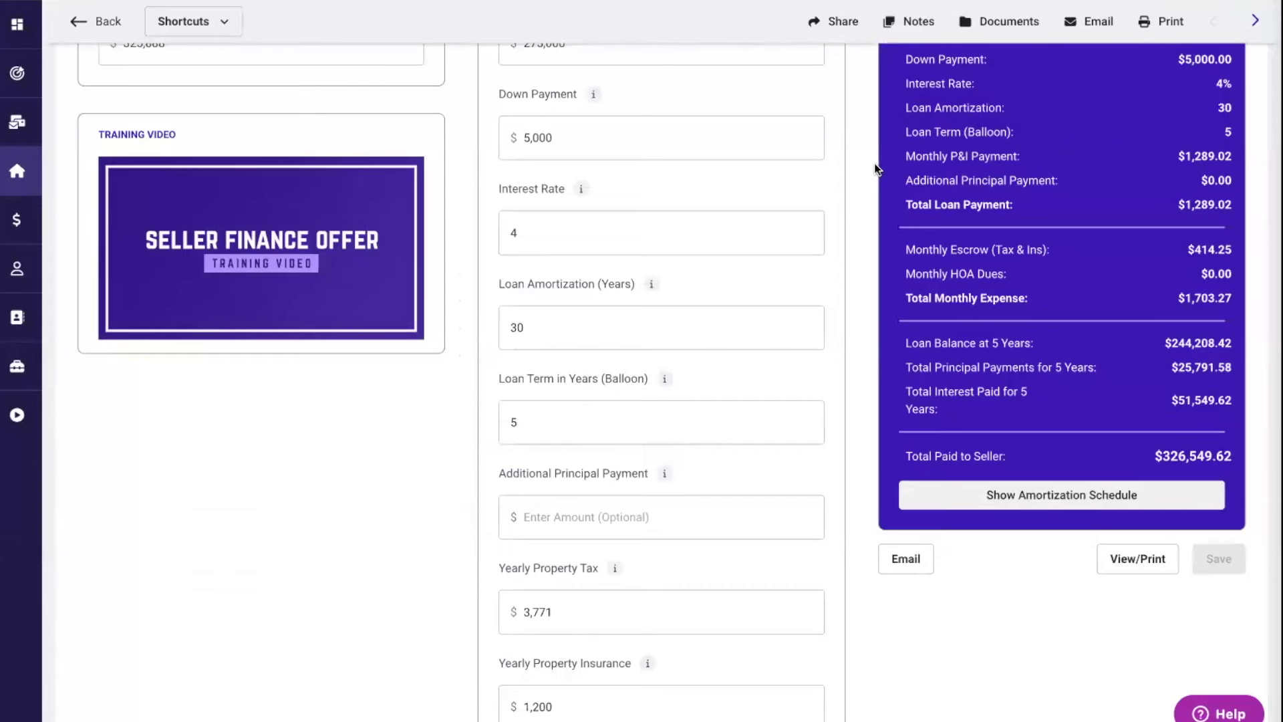
Step: Open DEALPro, load the saved Seller Finance / Seller Finance analysis for editing, and collapse the previous analyses
{"action": "scroll", "coordinate": [863, 168], "scroll_direction": "up", "scroll_amount": 5}
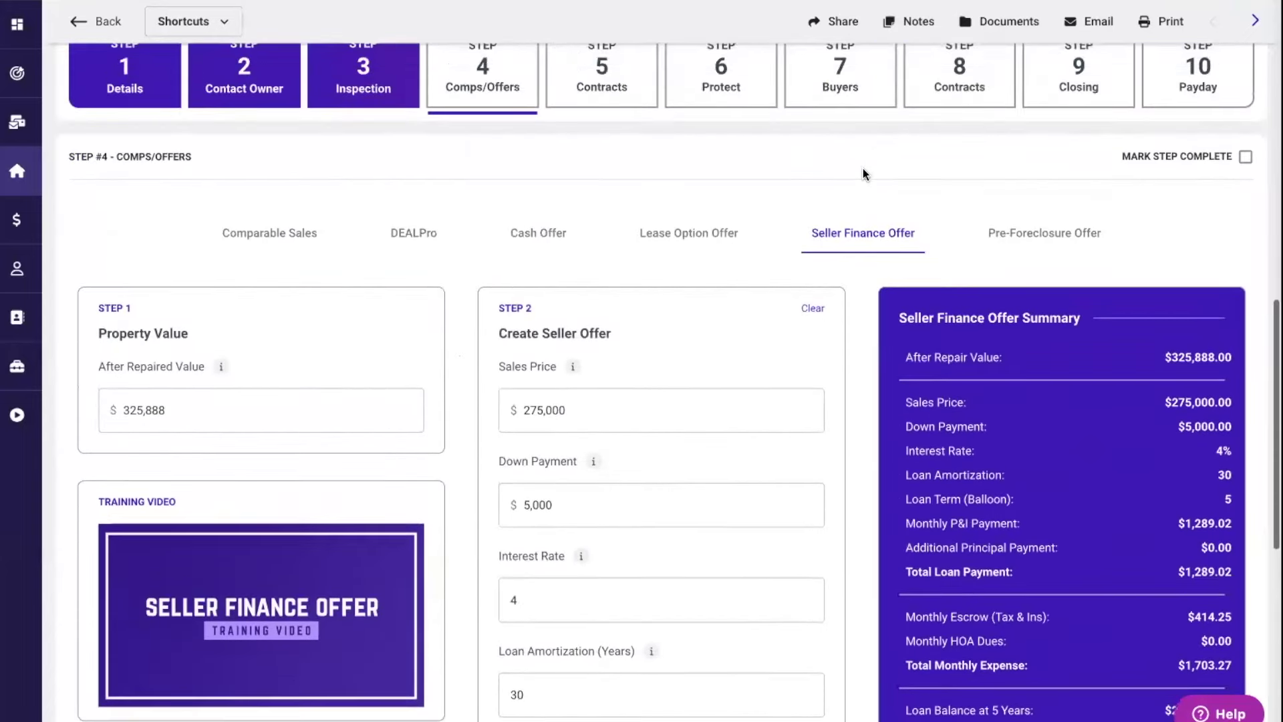
{"action": "left_click", "coordinate": [414, 235]}
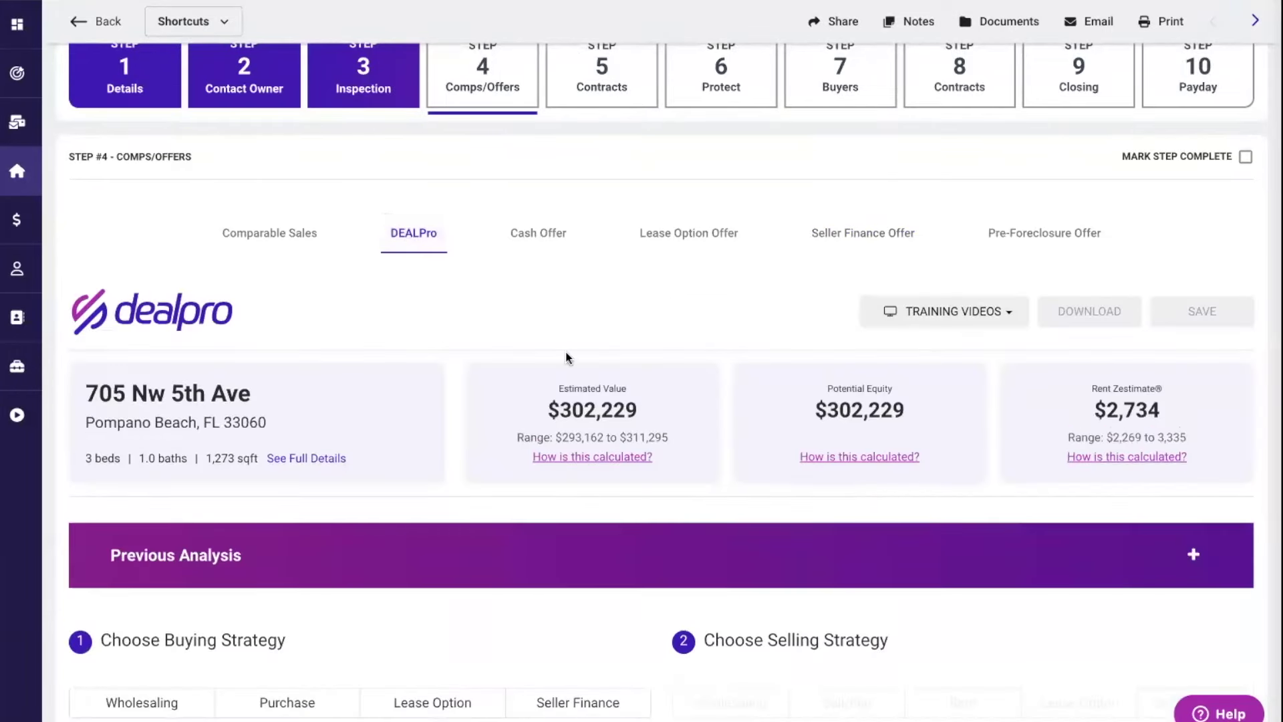
{"action": "scroll", "coordinate": [596, 393], "scroll_direction": "down", "scroll_amount": 3}
{"action": "left_click", "coordinate": [570, 359]}
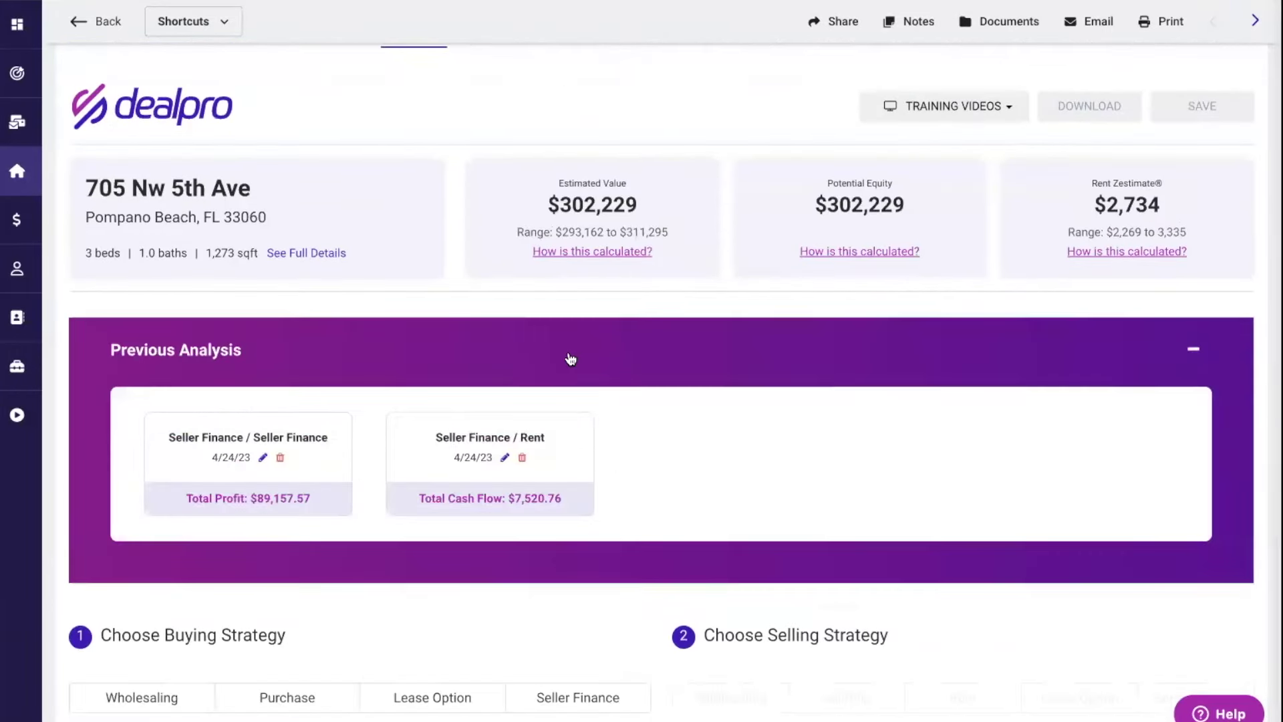
{"action": "left_click", "coordinate": [262, 459]}
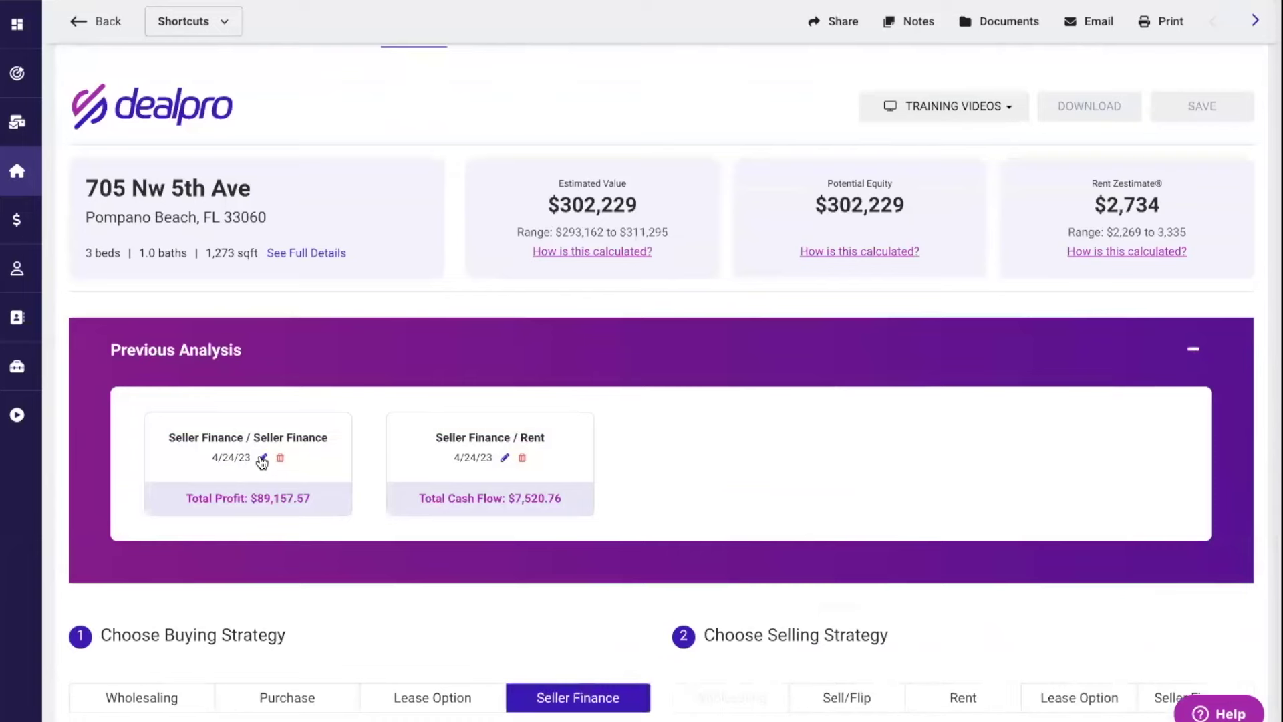
{"action": "left_click", "coordinate": [1193, 352]}
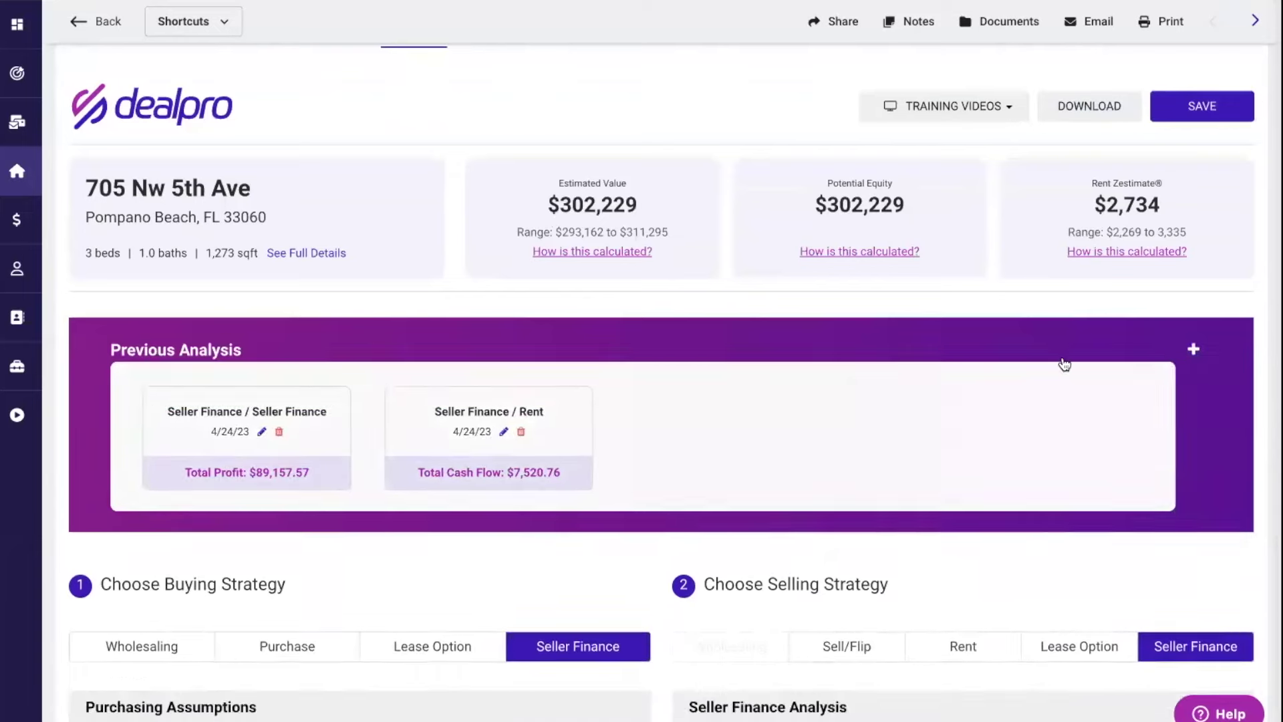
Step: Switch the selling strategy to Rent while keeping Seller Finance as the buying strategy
{"action": "scroll", "coordinate": [665, 515], "scroll_direction": "down", "scroll_amount": 2}
{"action": "scroll", "coordinate": [666, 515], "scroll_direction": "down", "scroll_amount": 3}
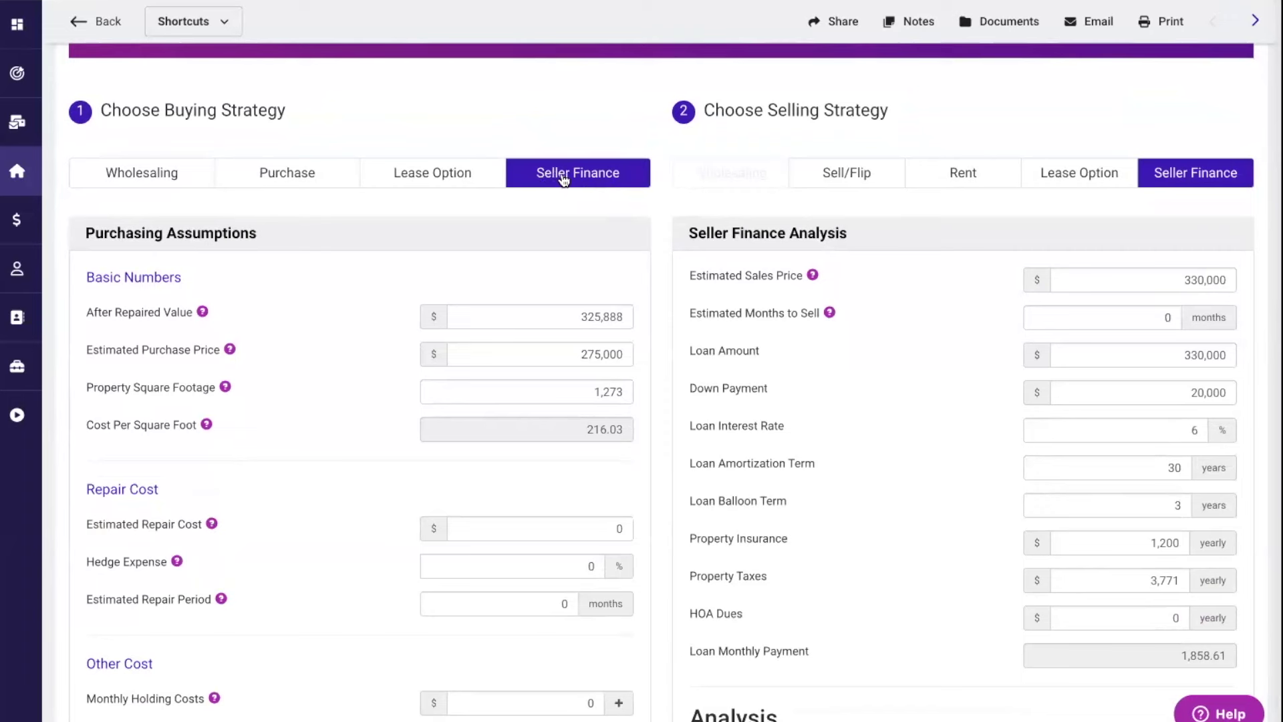
{"action": "left_click", "coordinate": [851, 172]}
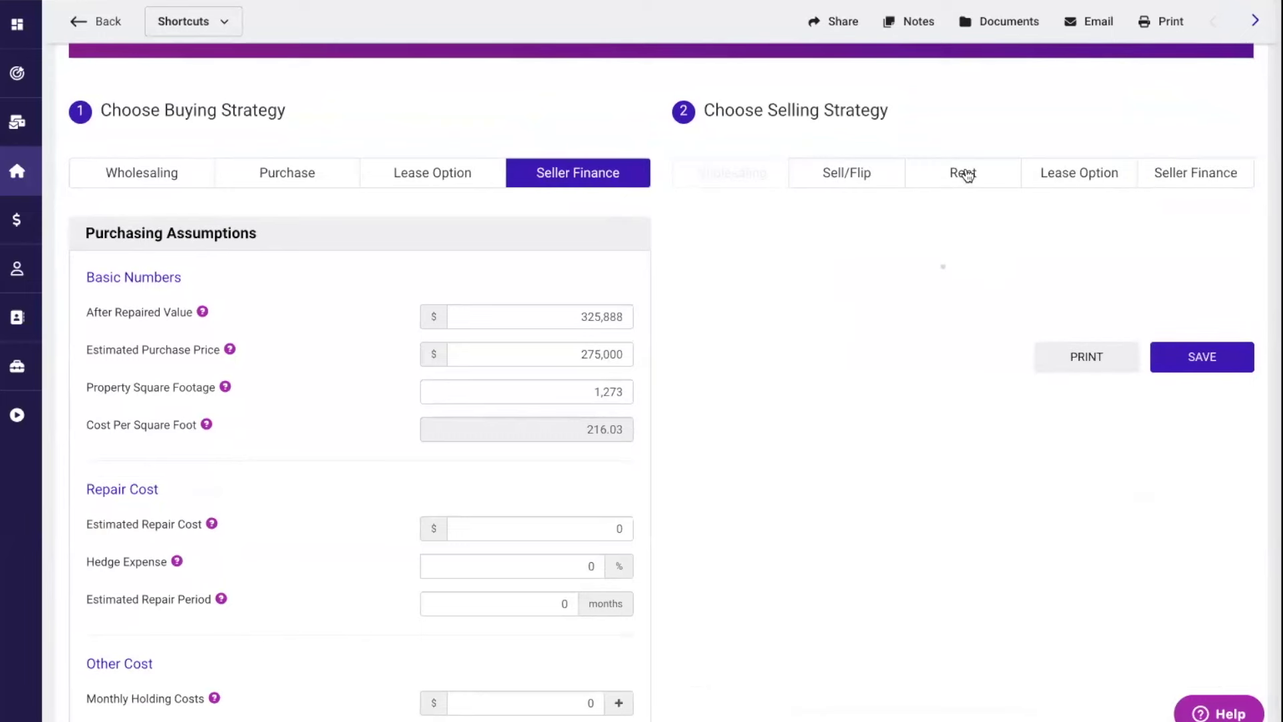
{"action": "left_click", "coordinate": [966, 174]}
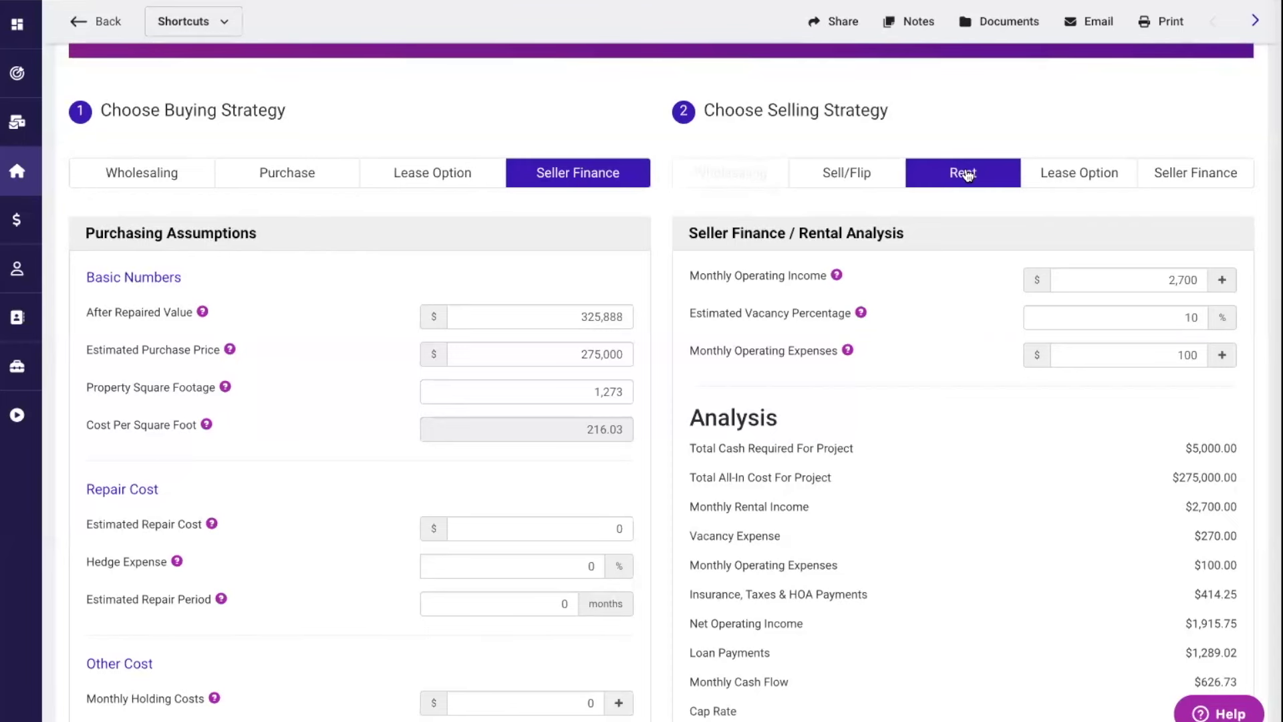
Step: Open workflow step 5, Contracts, and expand the Seller Finance Example Agreements to review the listed documents
{"action": "scroll", "coordinate": [965, 175], "scroll_direction": "up", "scroll_amount": 4}
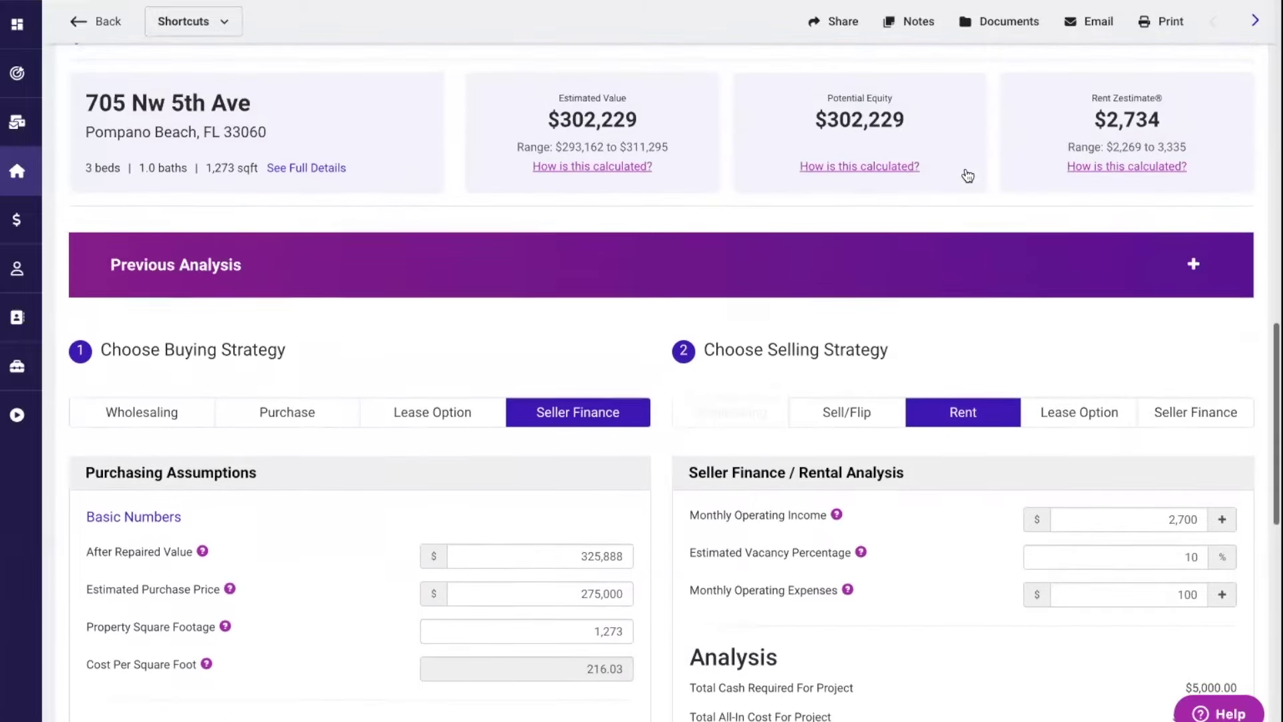
{"action": "scroll", "coordinate": [966, 175], "scroll_direction": "up", "scroll_amount": 5}
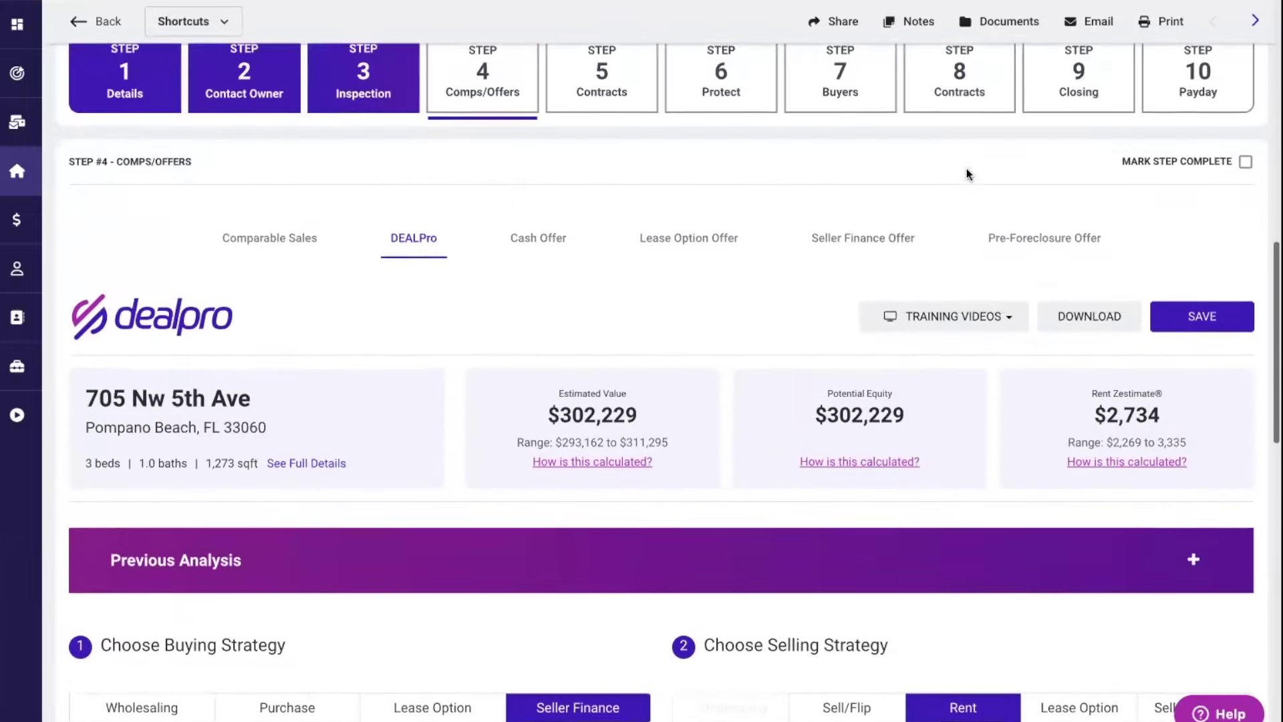
{"action": "scroll", "coordinate": [967, 175], "scroll_direction": "up", "scroll_amount": 3}
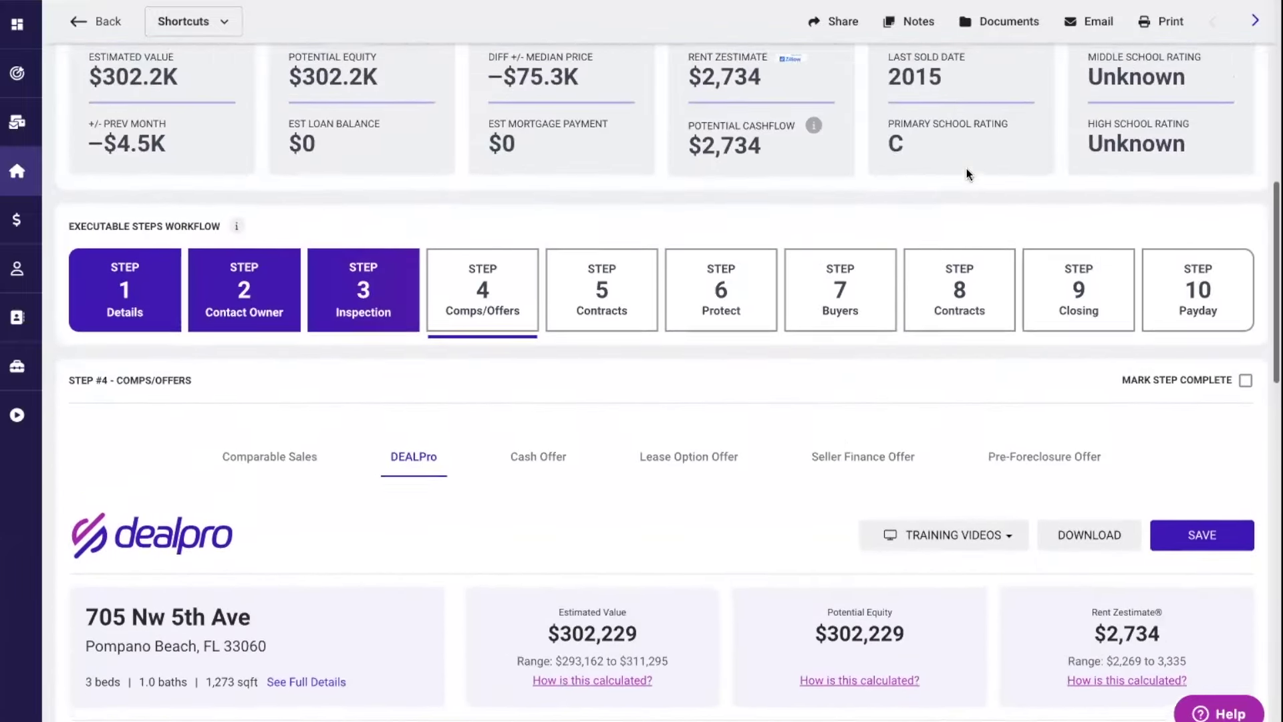
{"action": "left_click", "coordinate": [604, 306]}
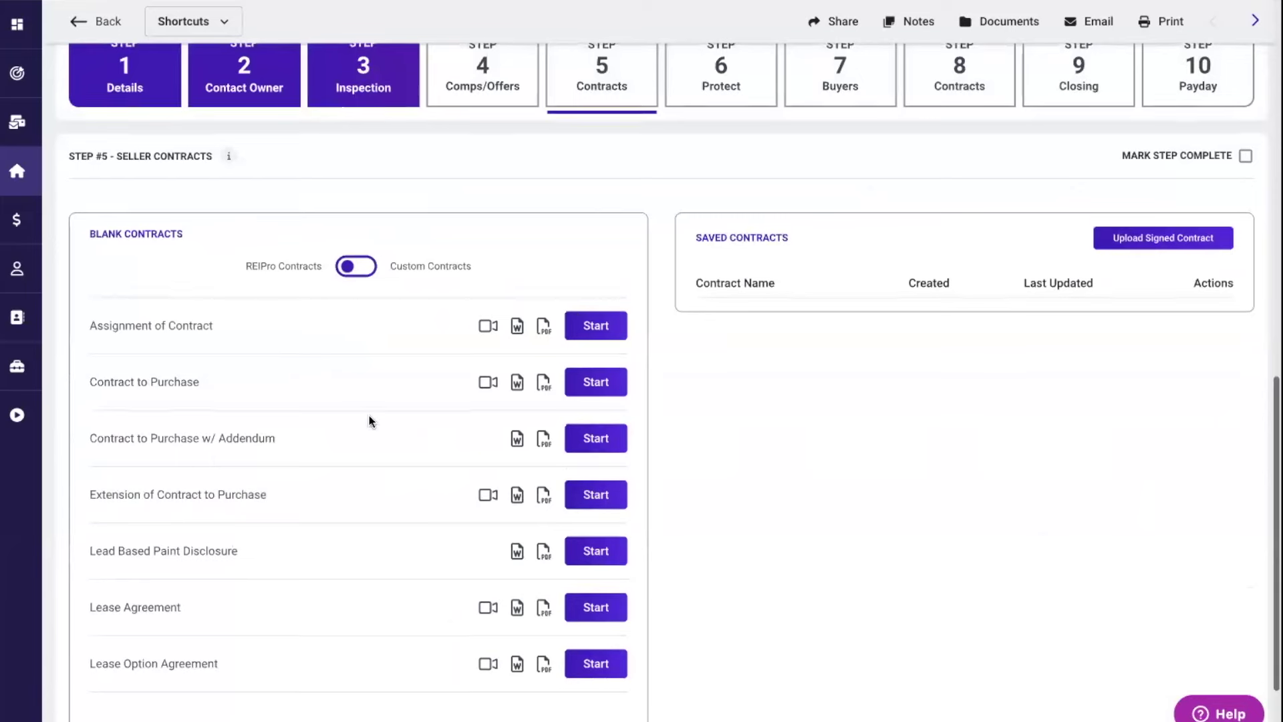
{"action": "scroll", "coordinate": [368, 418], "scroll_direction": "down", "scroll_amount": 2}
{"action": "left_click", "coordinate": [615, 608]}
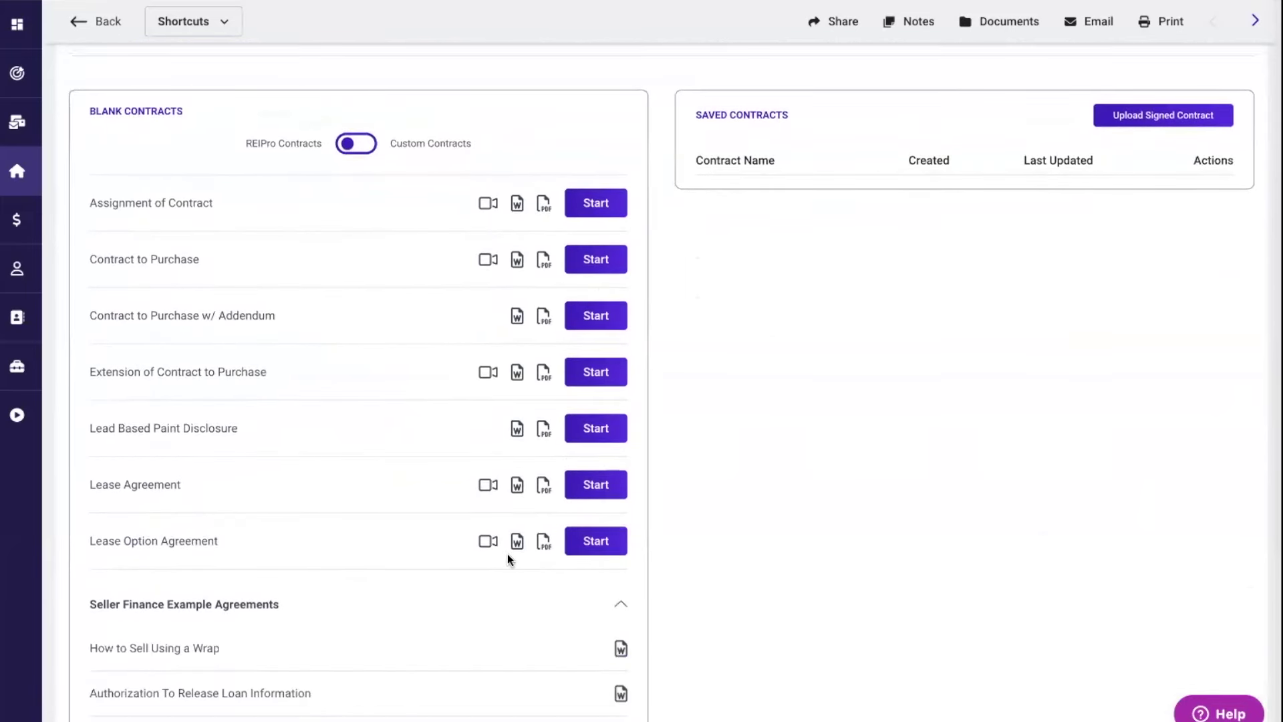
{"action": "scroll", "coordinate": [507, 554], "scroll_direction": "down", "scroll_amount": 5}
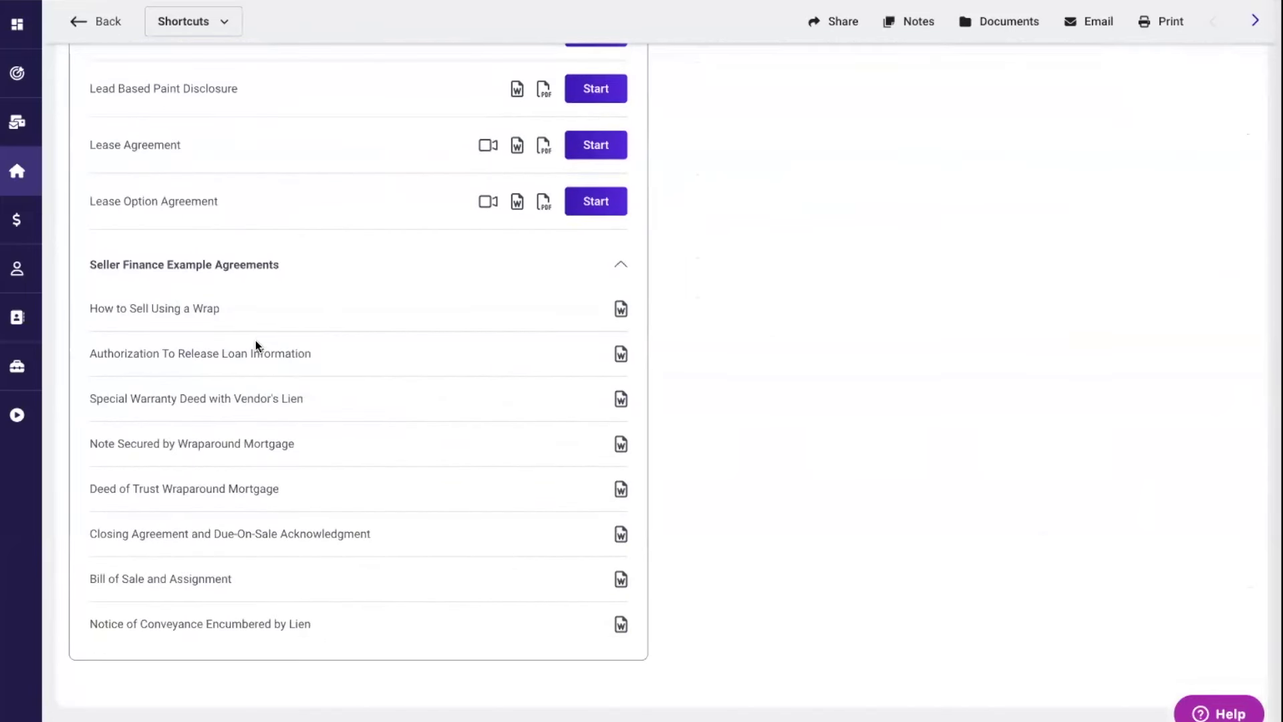
{"action": "scroll", "coordinate": [334, 348], "scroll_direction": "up", "scroll_amount": 2}
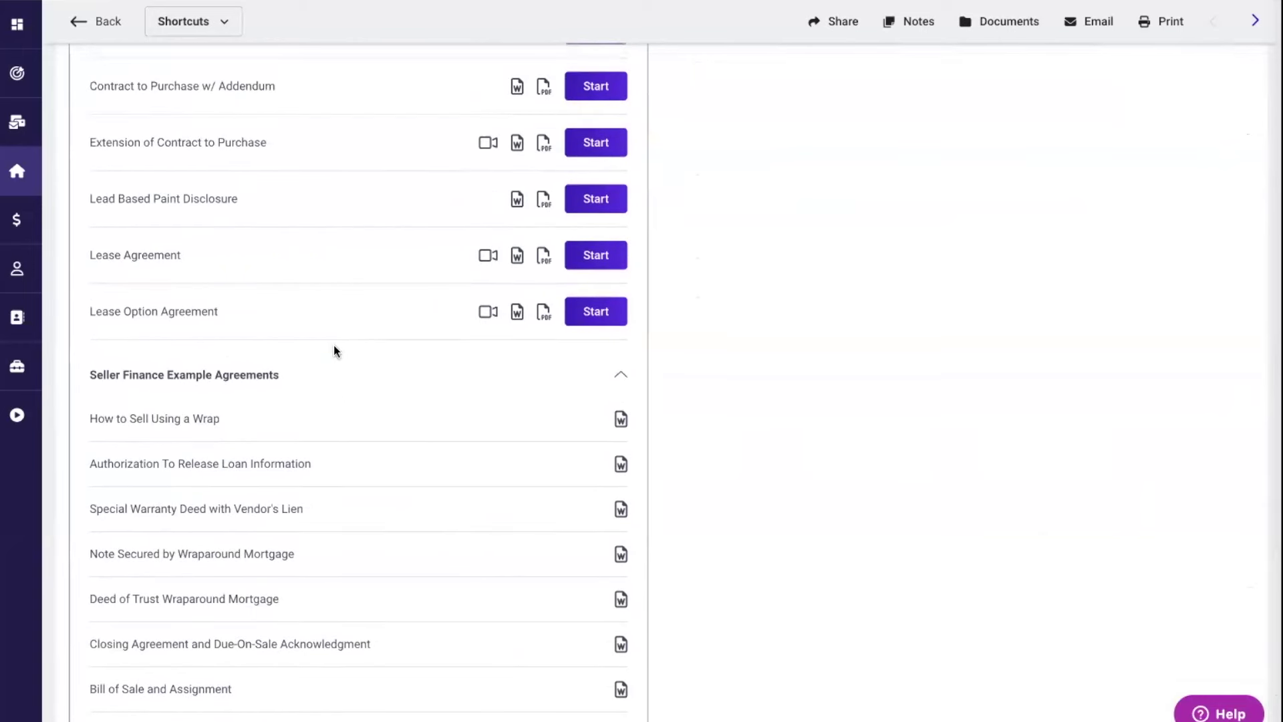
Step: Highlight the names of the Contract to Purchase and the Contract to Purchase w/ Addendum among the blank contracts
{"action": "scroll", "coordinate": [334, 345], "scroll_direction": "up", "scroll_amount": 4}
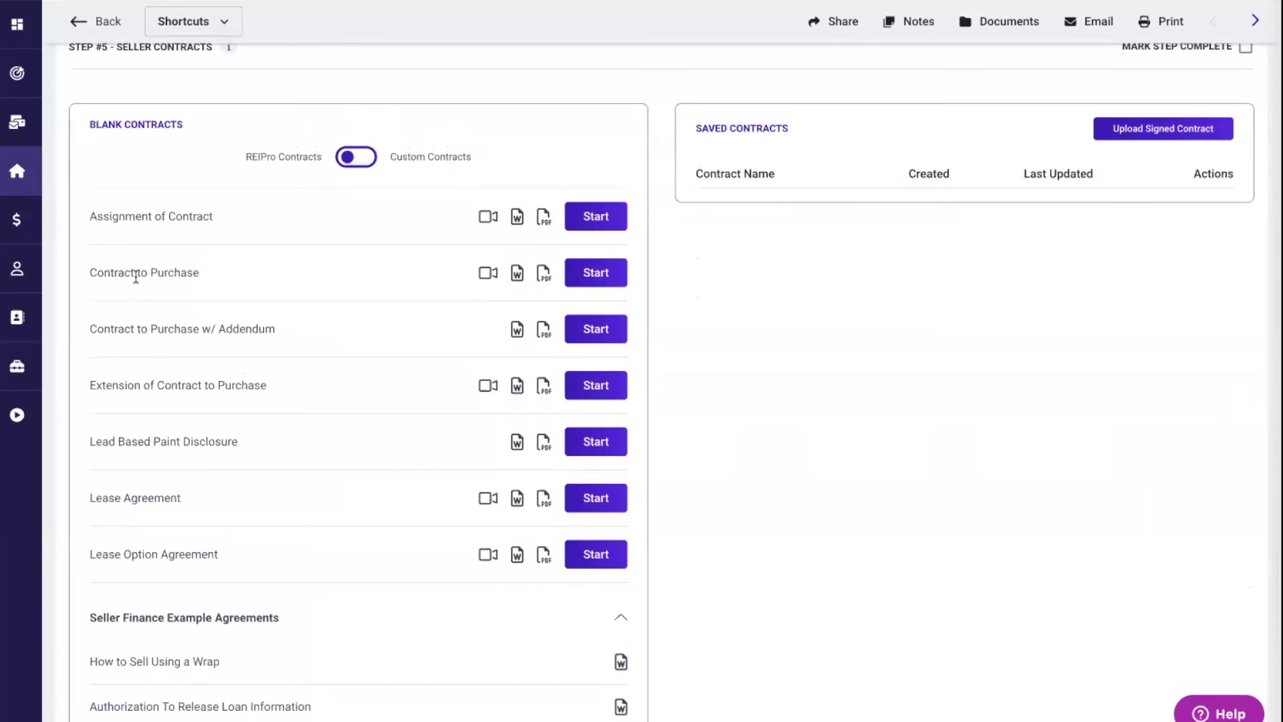
{"action": "left_click_drag", "start_coordinate": [91, 272], "coordinate": [214, 271]}
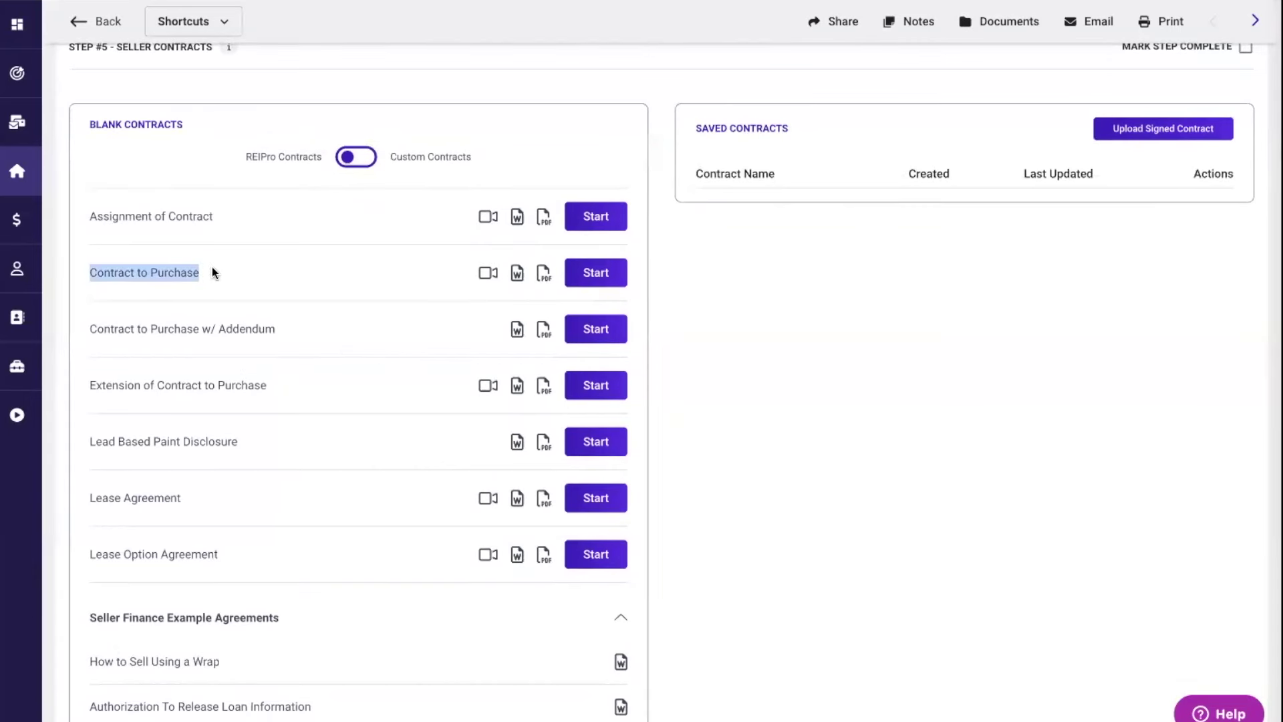
{"action": "left_click", "coordinate": [101, 326]}
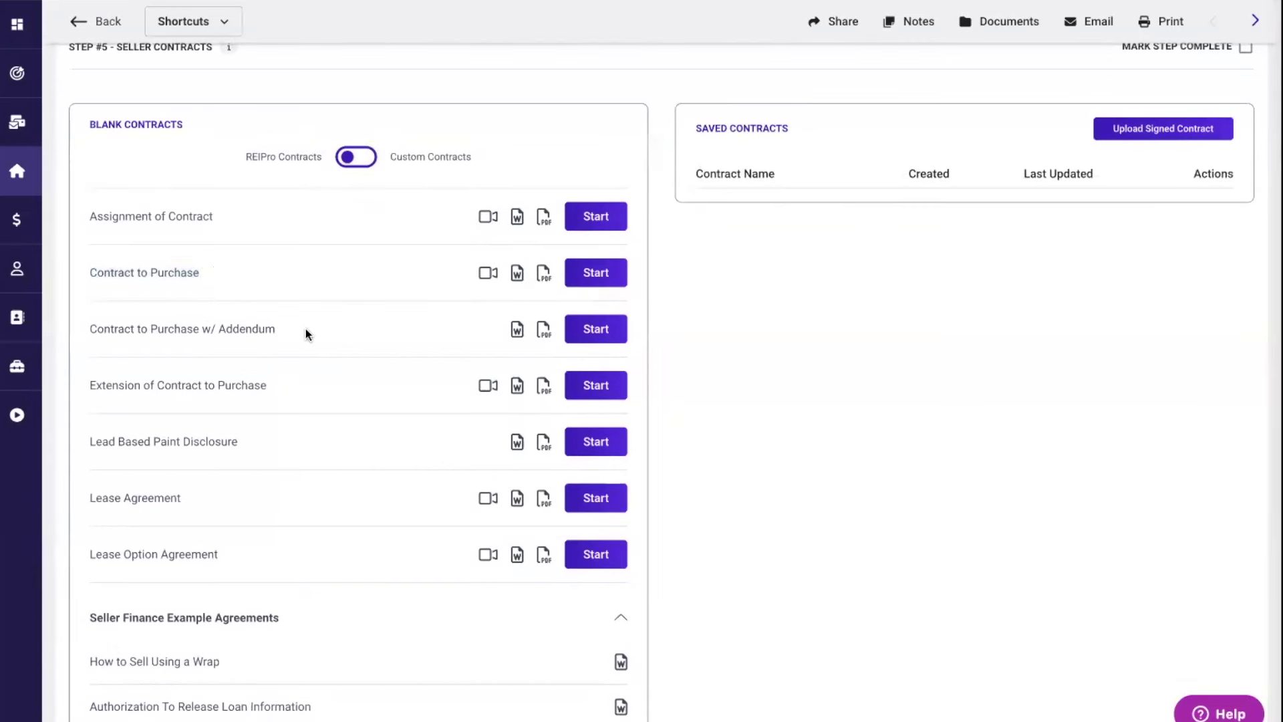
{"action": "left_click_drag", "start_coordinate": [279, 327], "coordinate": [66, 334]}
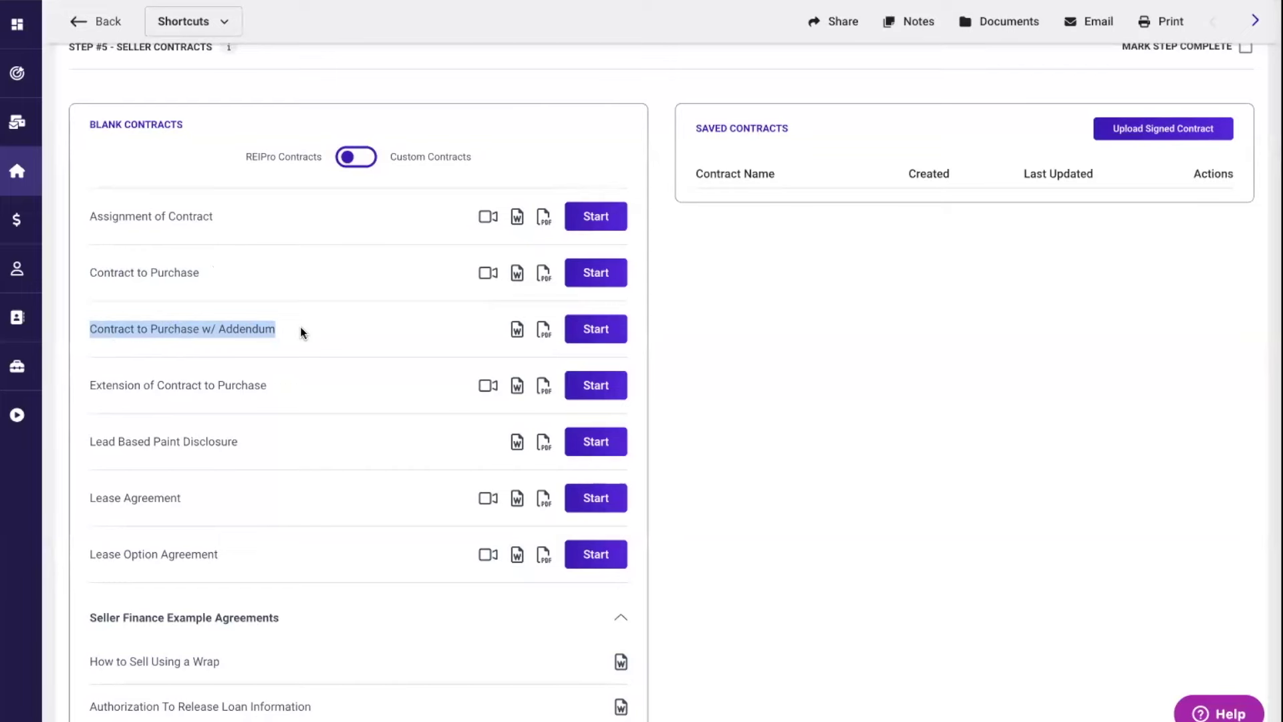
Step: Return to workflow step 4, Comps/Offers, and open the Seller Finance Offer
{"action": "scroll", "coordinate": [303, 332], "scroll_direction": "up", "scroll_amount": 5}
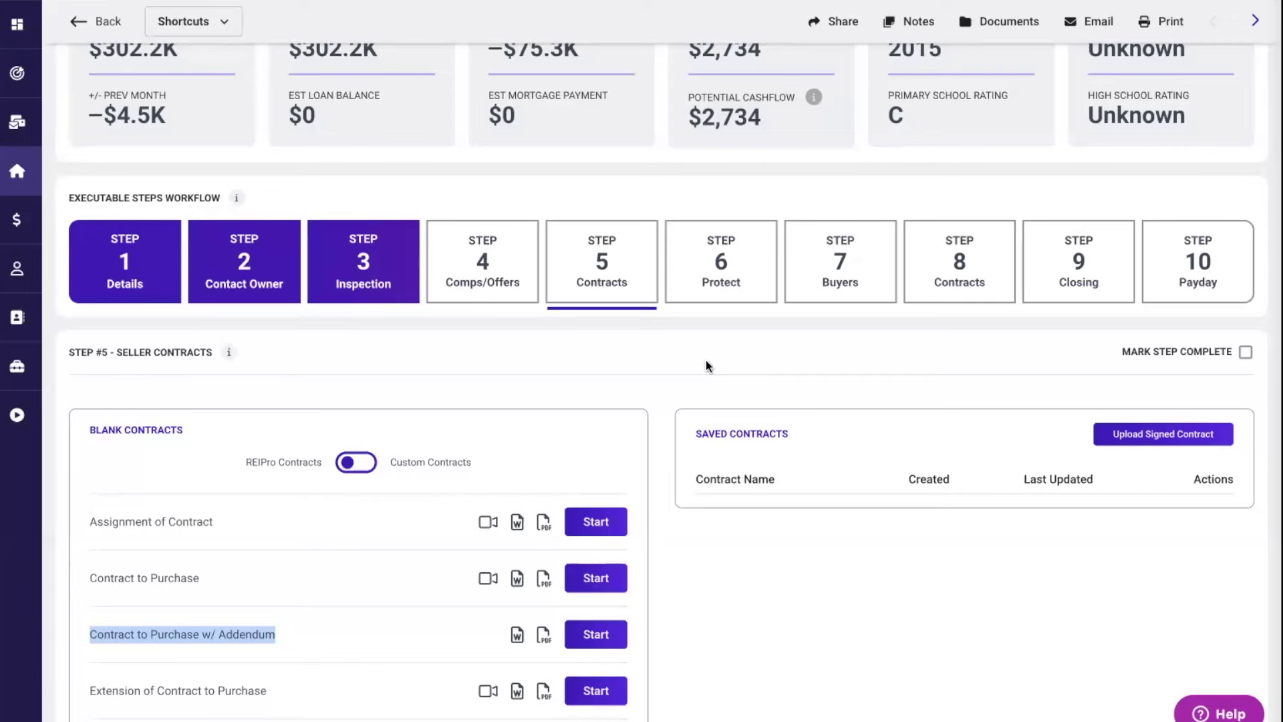
{"action": "left_click", "coordinate": [478, 272]}
{"action": "scroll", "coordinate": [691, 374], "scroll_direction": "down", "scroll_amount": 1}
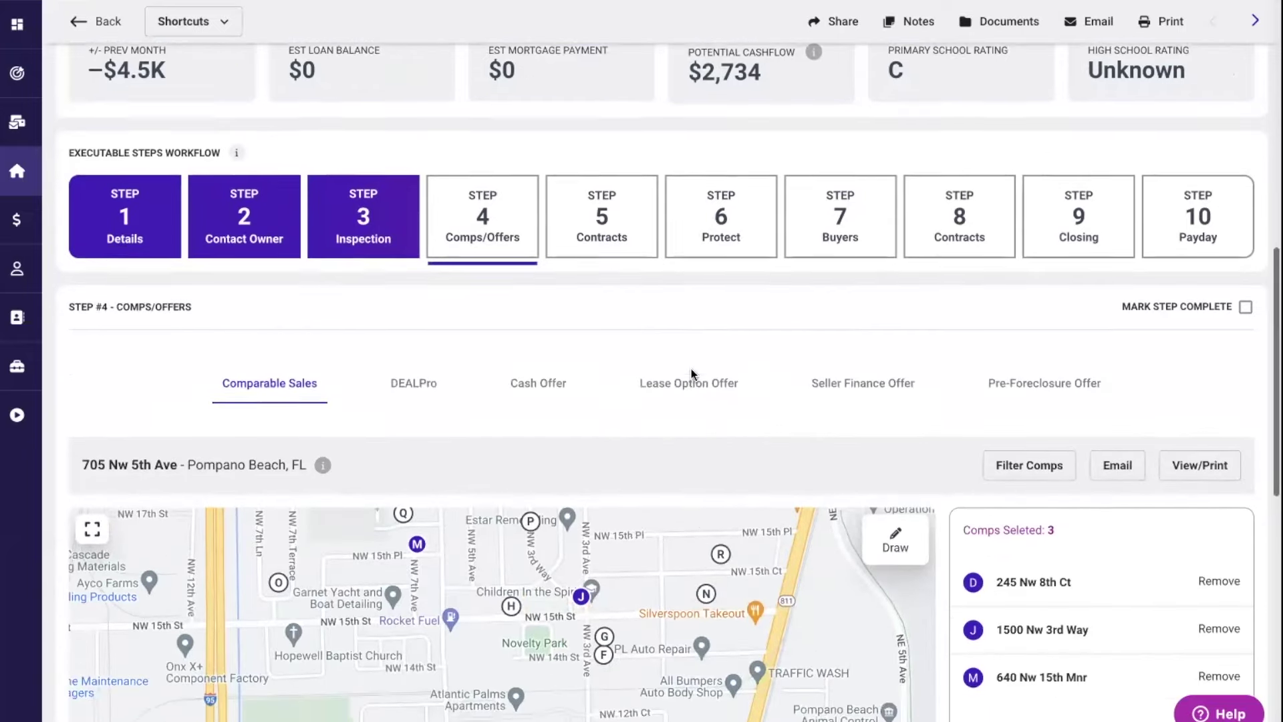
{"action": "left_click", "coordinate": [861, 380]}
{"action": "scroll", "coordinate": [883, 512], "scroll_direction": "down", "scroll_amount": 3}
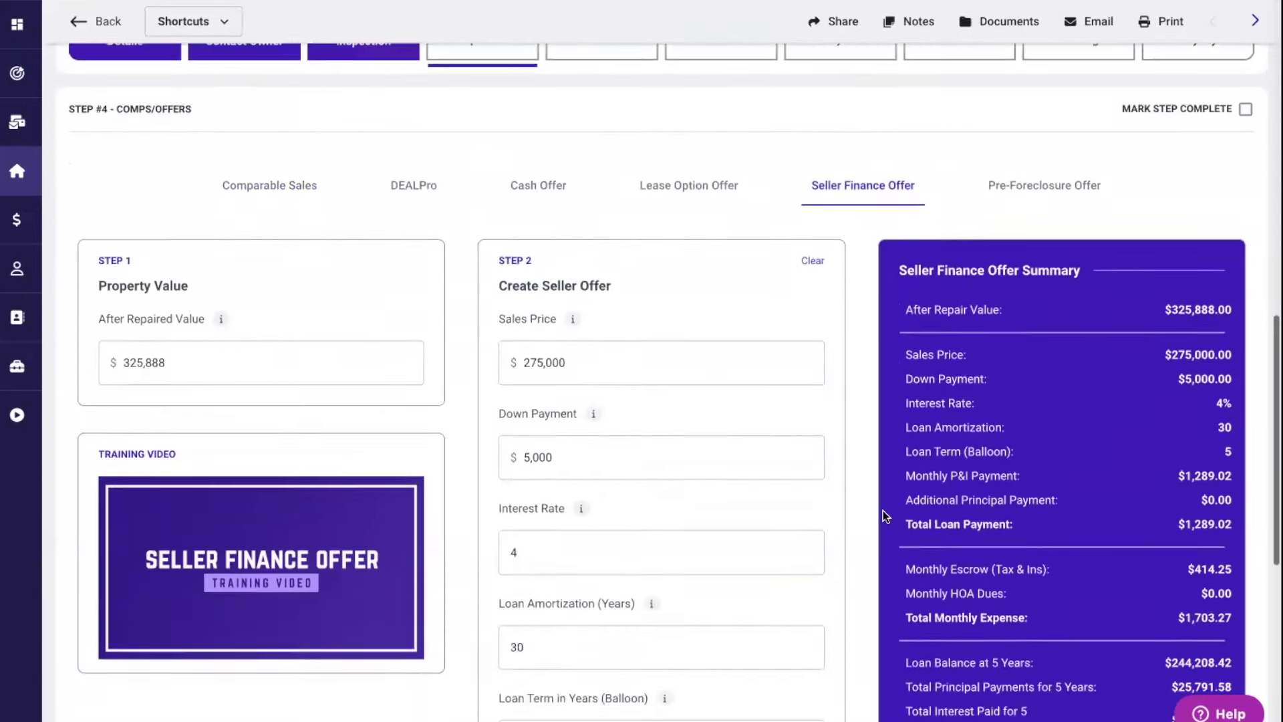
Step: Highlight the total interest paid for 5 years in the Seller Finance Offer Summary, and clear the highlight
{"action": "scroll", "coordinate": [884, 510], "scroll_direction": "down", "scroll_amount": 3}
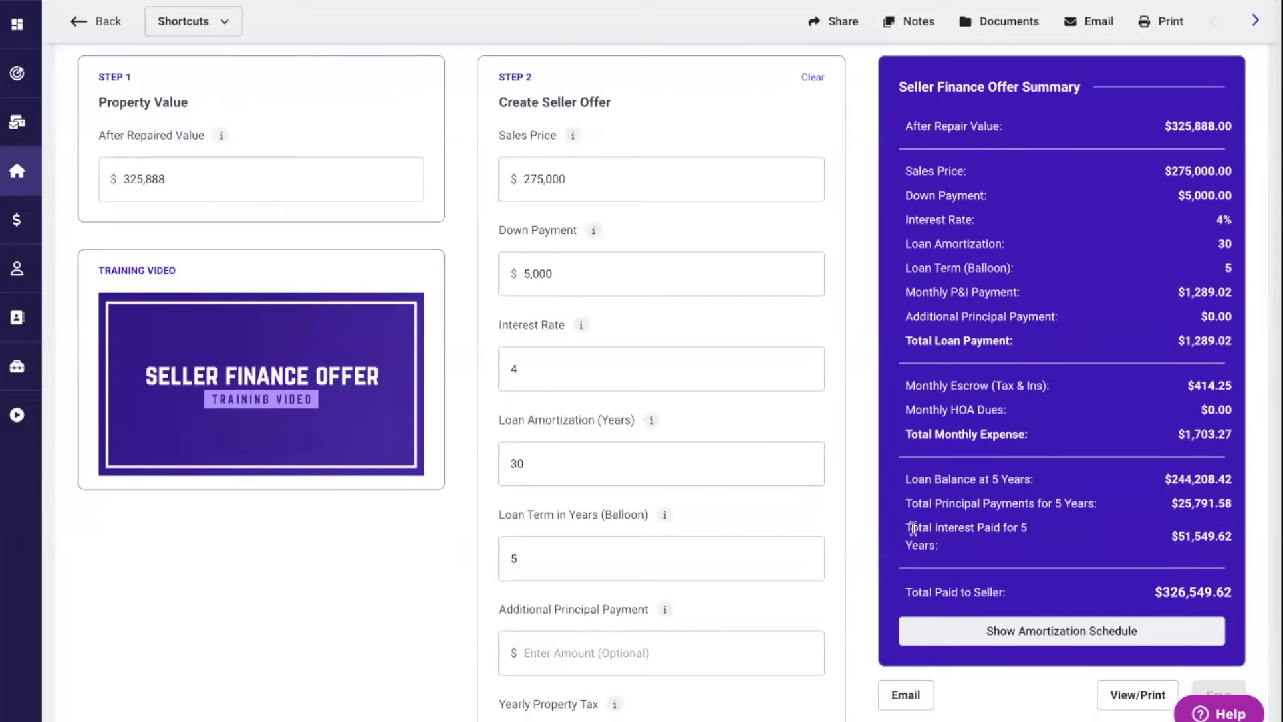
{"action": "left_click_drag", "start_coordinate": [905, 527], "coordinate": [1027, 543]}
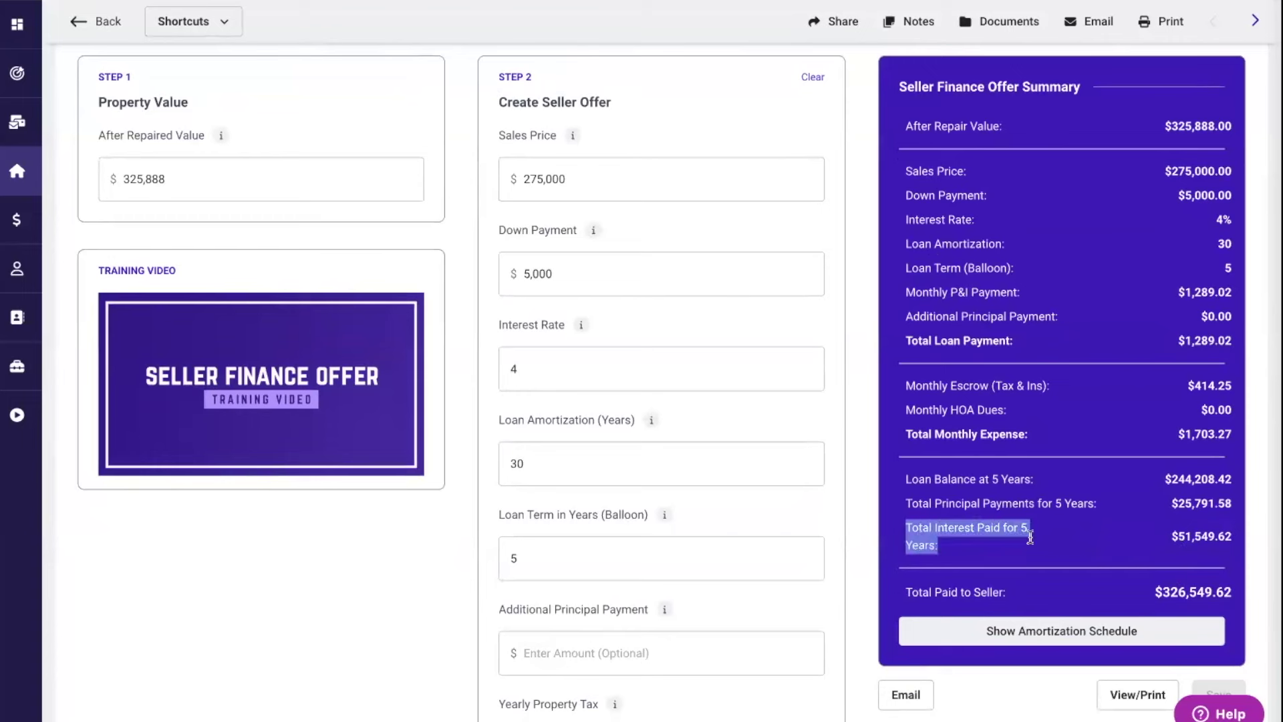
{"action": "left_click", "coordinate": [858, 518]}
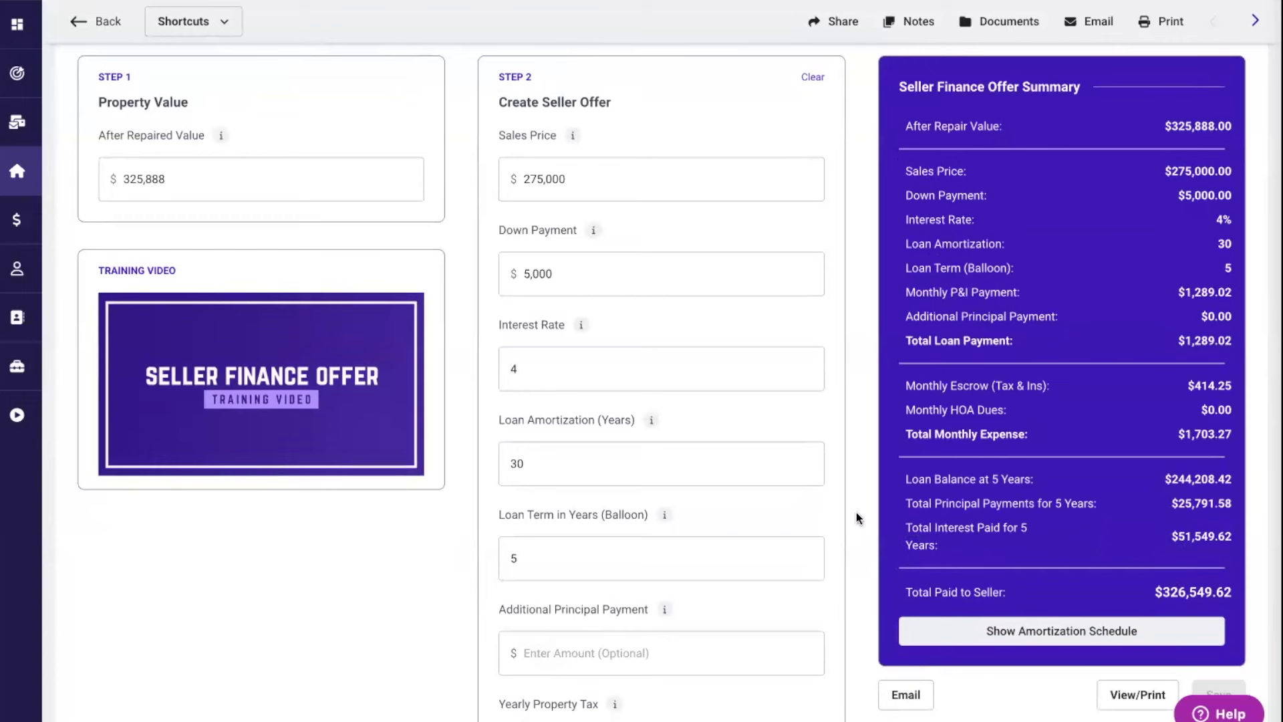